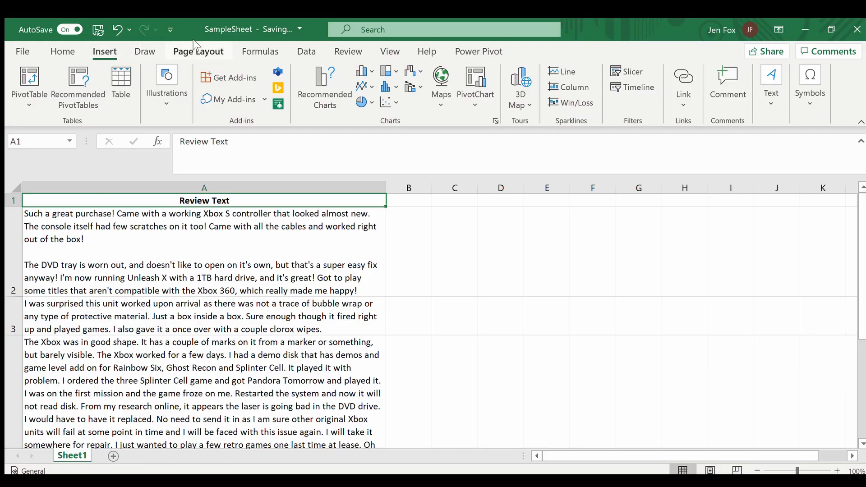
Look over the review texts in cells A2 to A4.
left_click(263, 99)
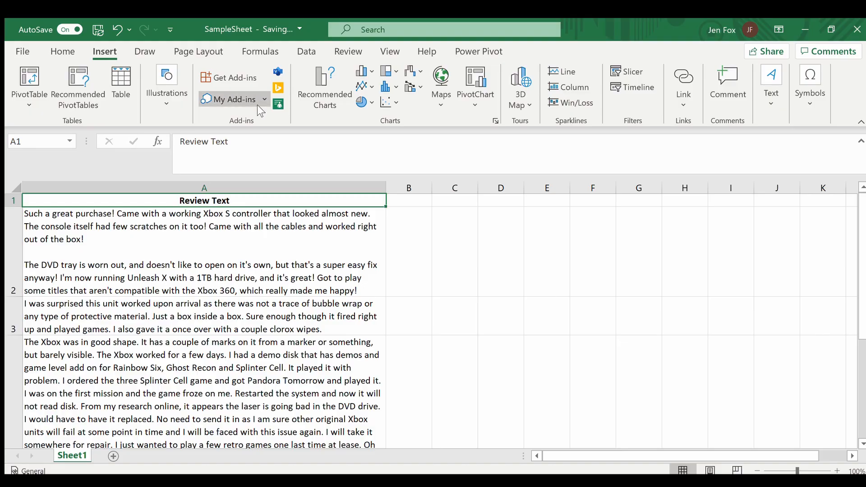
left_click(233, 260)
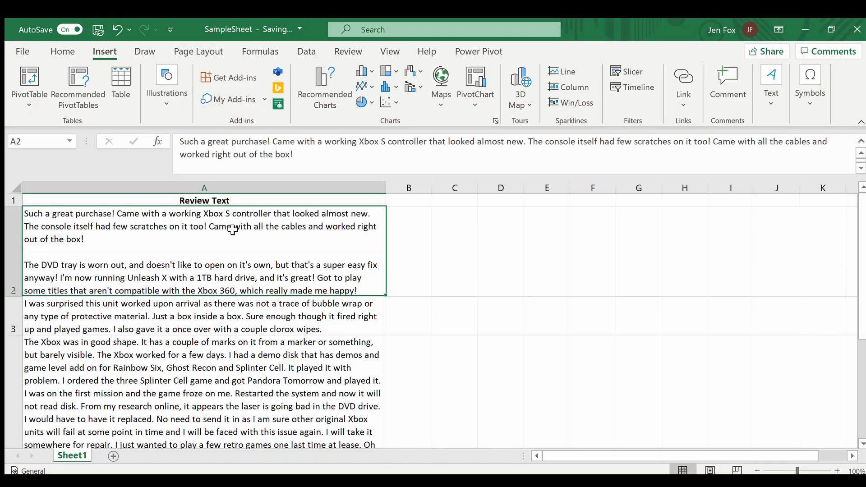
left_click(242, 323)
left_click(245, 363)
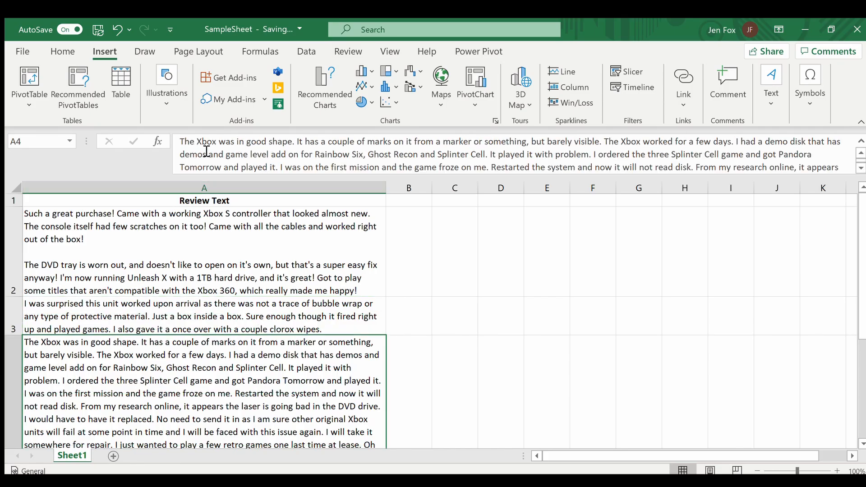
left_click(233, 233)
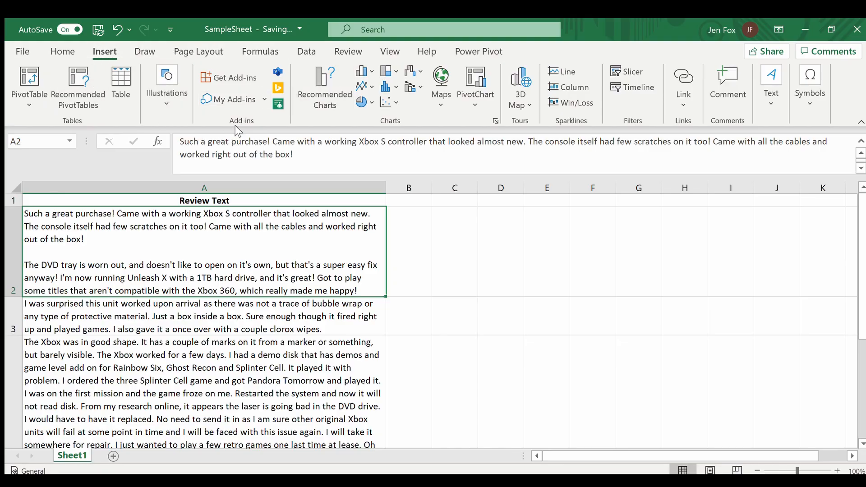
Search the Office Add-ins store for "Azure Machine".
left_click(261, 98)
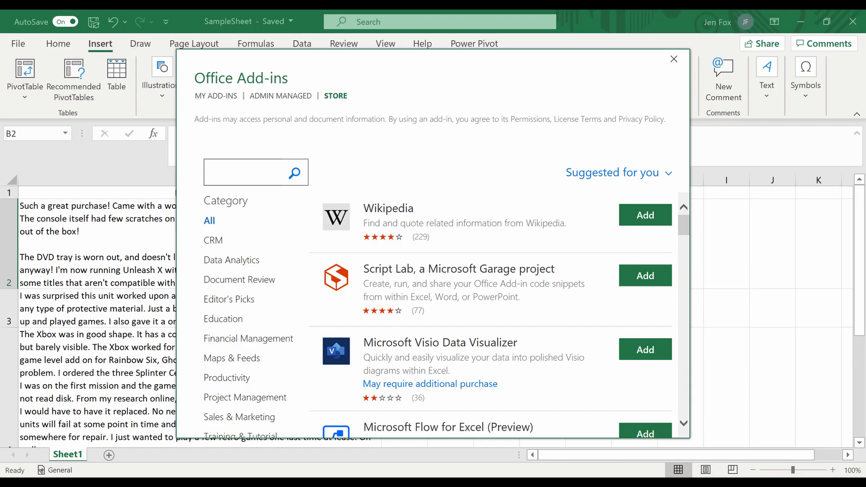
type("Azure Machine")
key("Return")
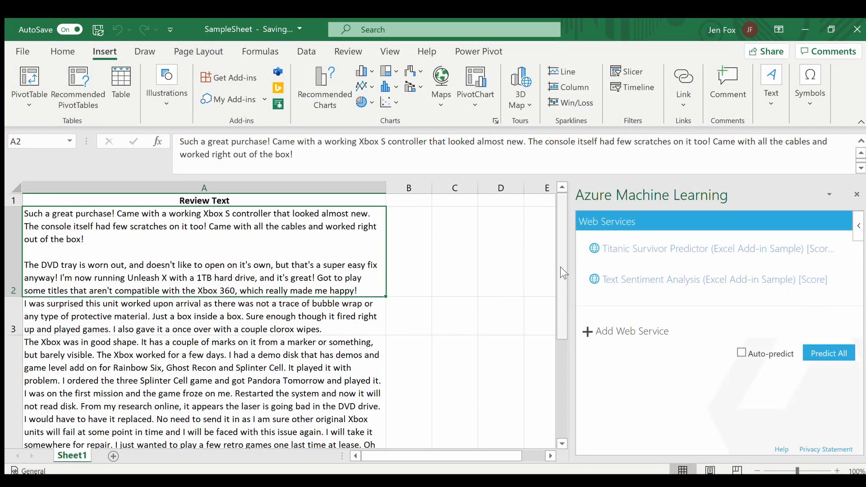
Open the schema of the Text Sentiment Analysis (Excel Add-in Sample) web service and copy its input field name tweet_text.
left_click(703, 280)
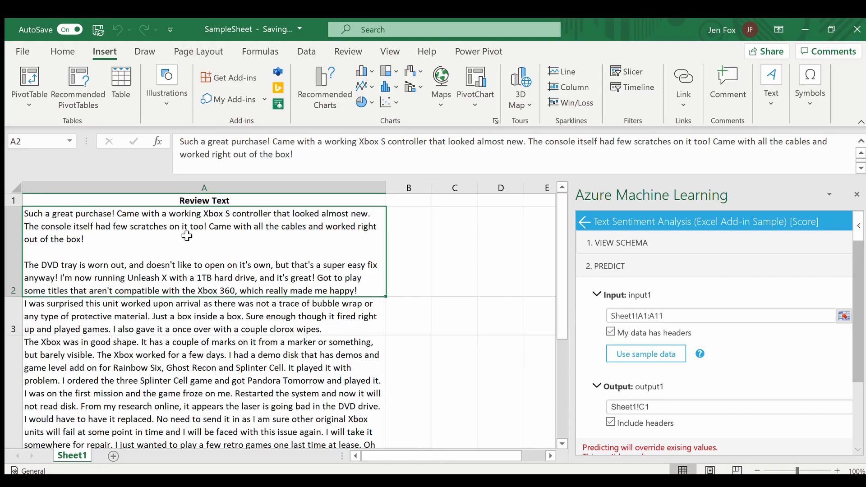
left_click(613, 243)
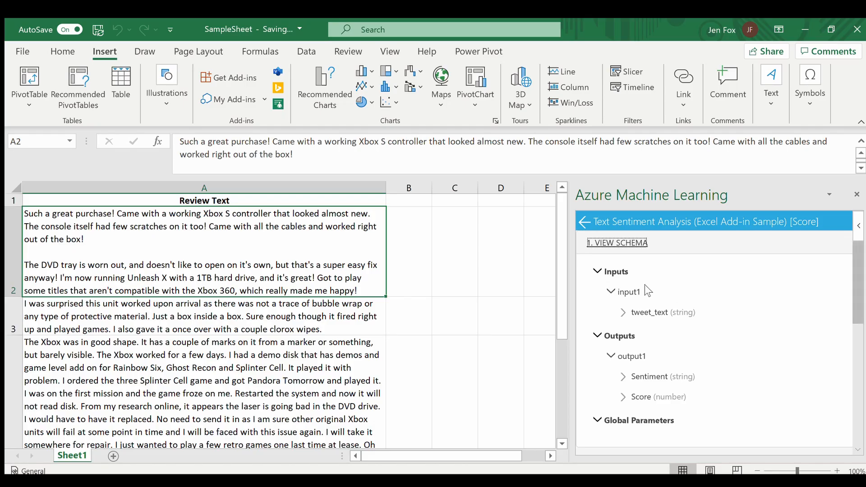
left_click(668, 312)
left_click_drag(668, 312, 631, 312)
key("ctrl+c")
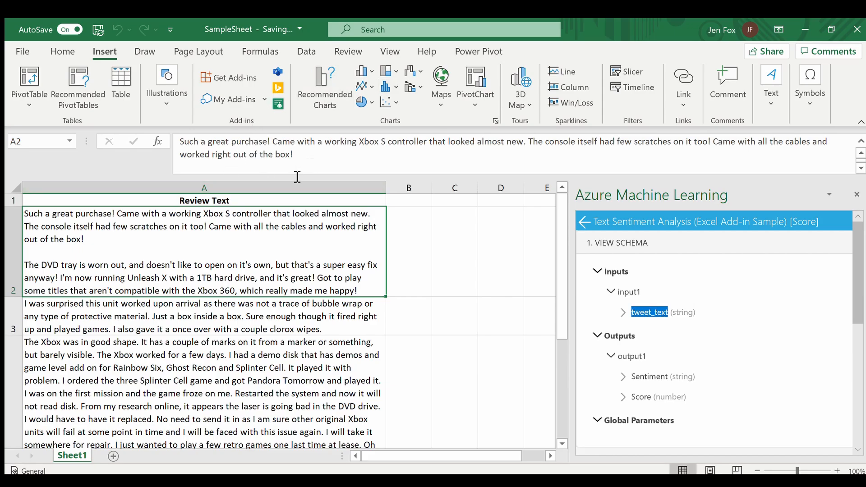
Replace the header in cell A1 with the copied field name tweet_text.
left_click(249, 203)
left_click_drag(284, 145, 151, 118)
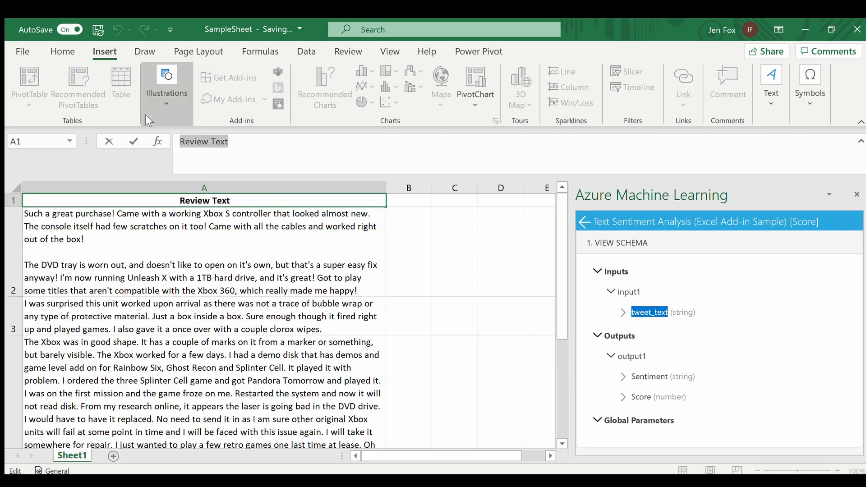
key("ctrl+v")
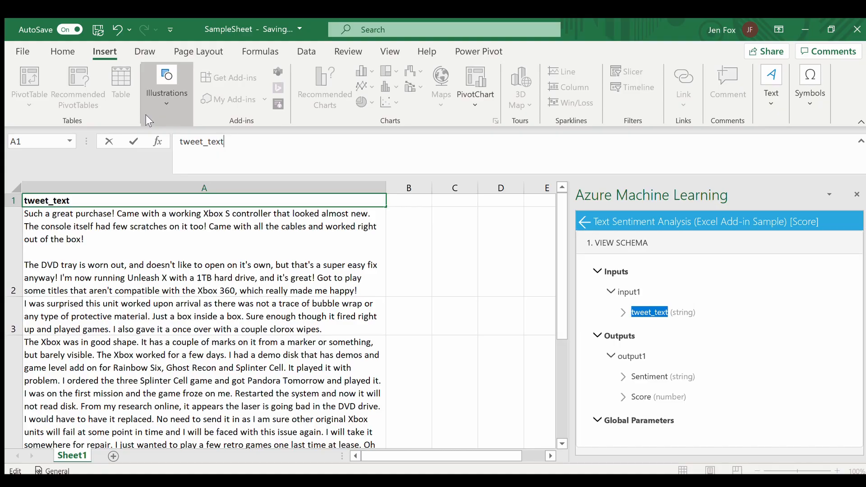
key("Return")
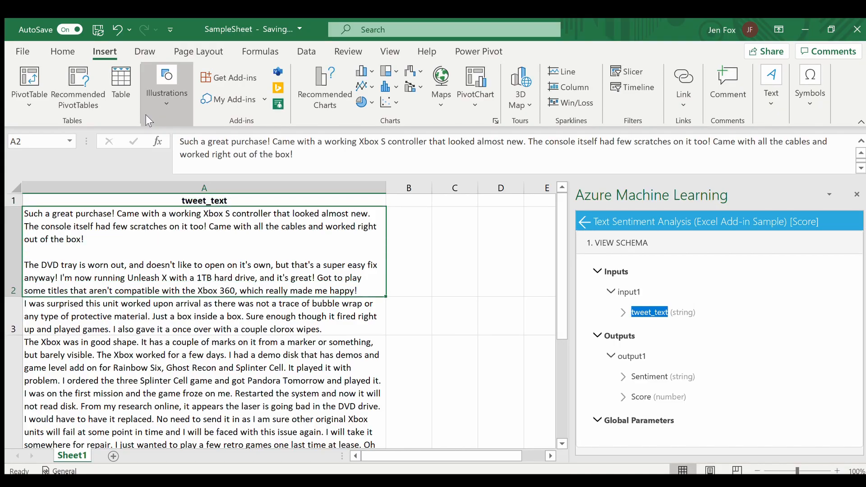
left_click(288, 199)
left_click(290, 147)
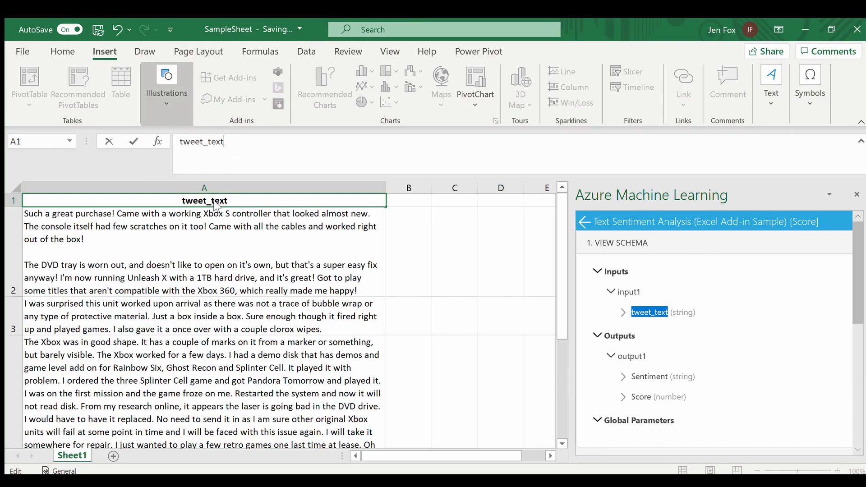
Collapse the schema and clear the existing input range and output cell in the prediction settings.
left_click(607, 246)
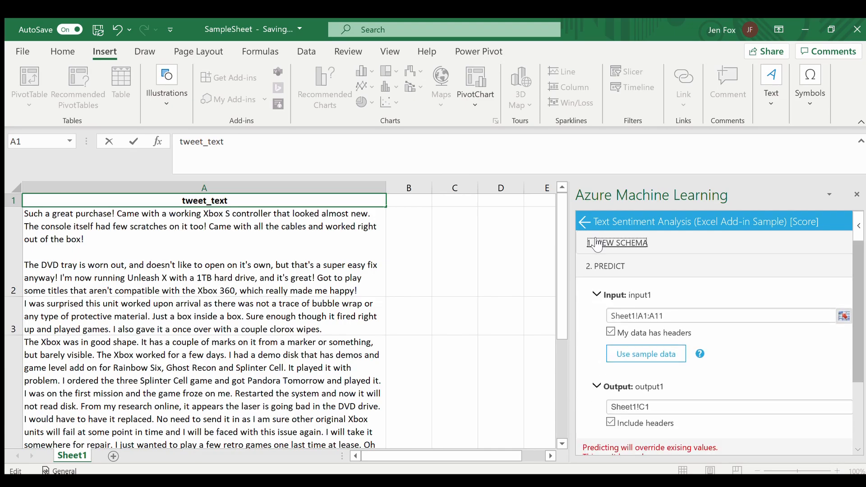
left_click_drag(678, 282, 451, 213)
key("BackSpace")
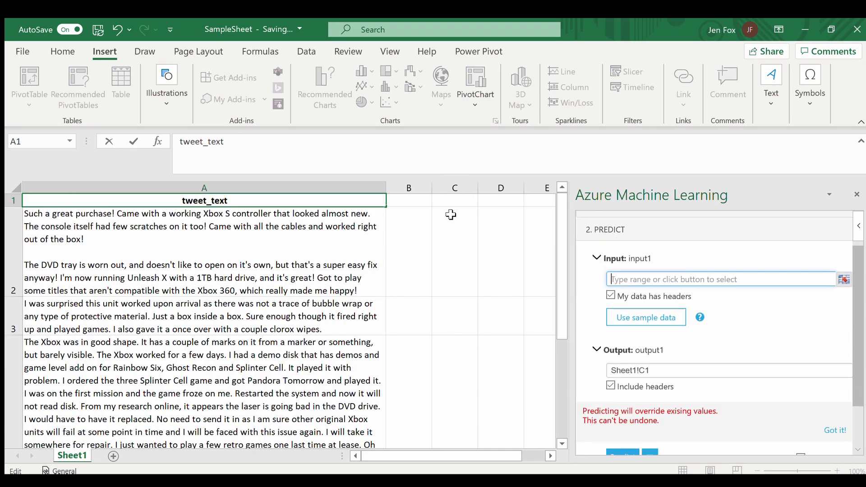
left_click(685, 371)
key("BackSpace")
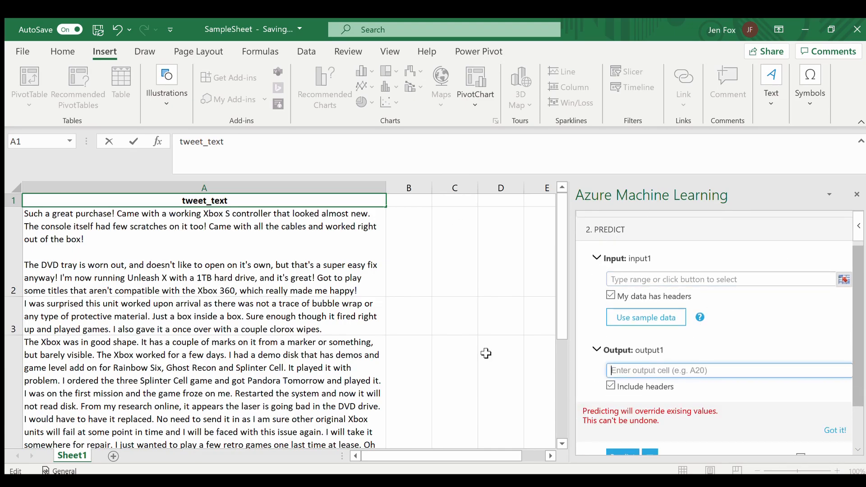
Select cells A1 to A11, including the header, as the input range for the sentiment prediction.
left_click(844, 281)
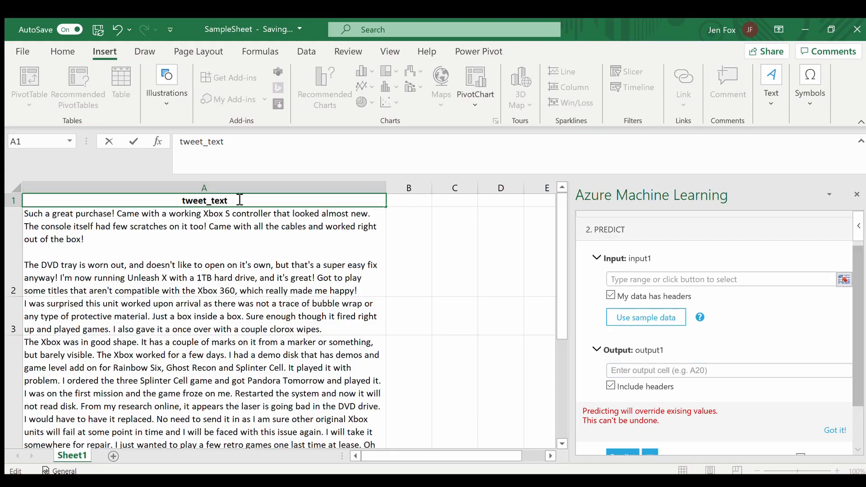
left_click(829, 283)
left_click(844, 279)
left_click(237, 259)
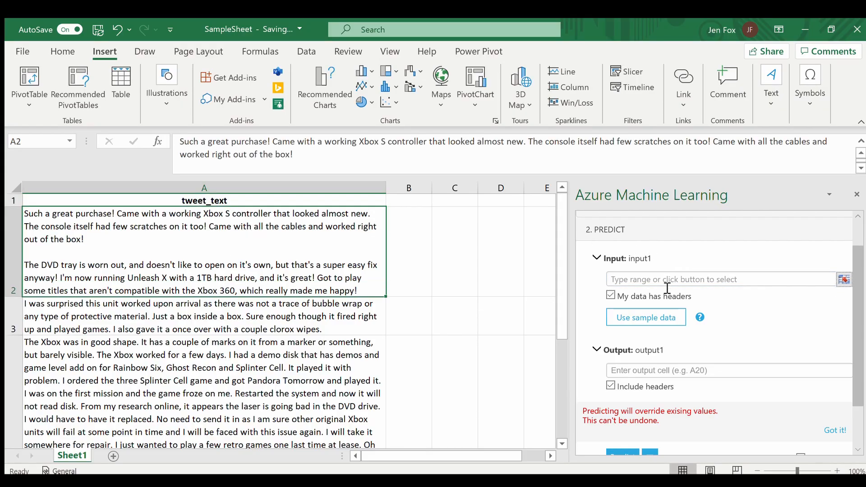
left_click(842, 279)
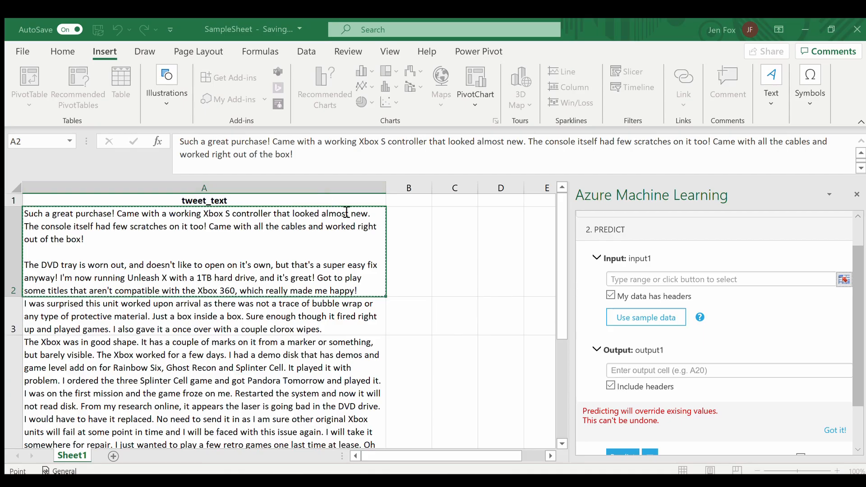
left_click(246, 199)
left_click_drag(246, 198, 187, 340)
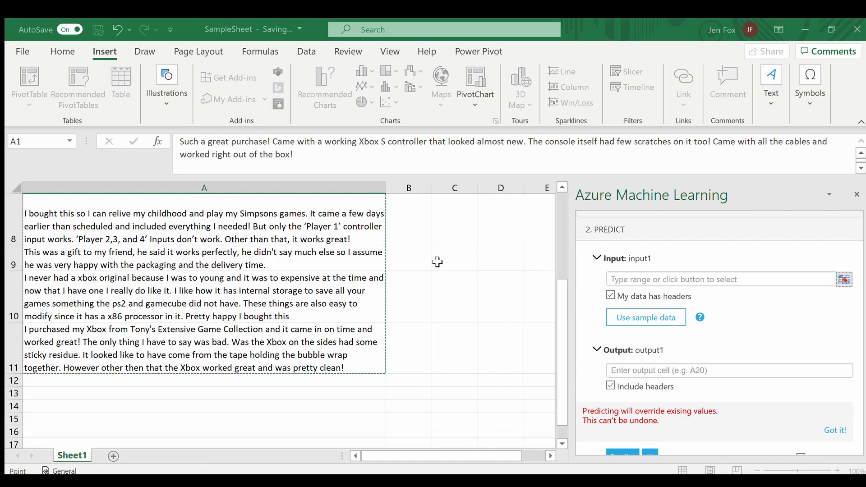
Set the output cell to Sheet1!C1, reusing the sheet reference from the input range, and run the prediction.
left_click(677, 371)
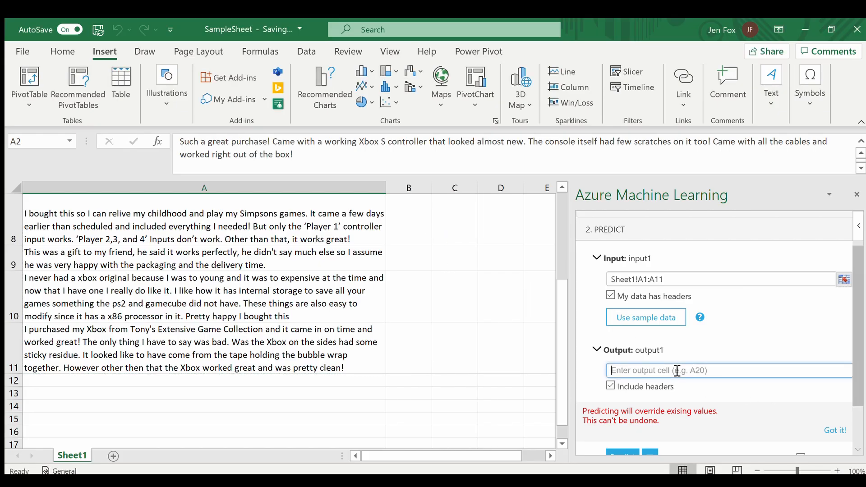
scroll(450, 225, "up", 3)
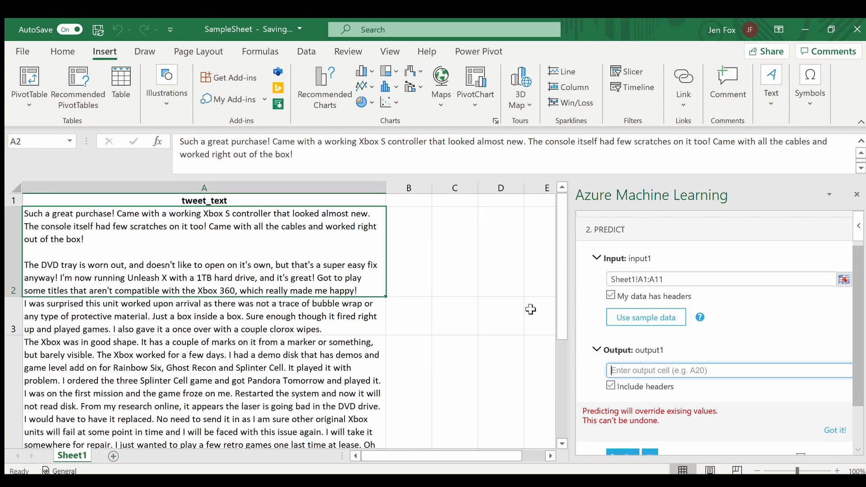
left_click(455, 202)
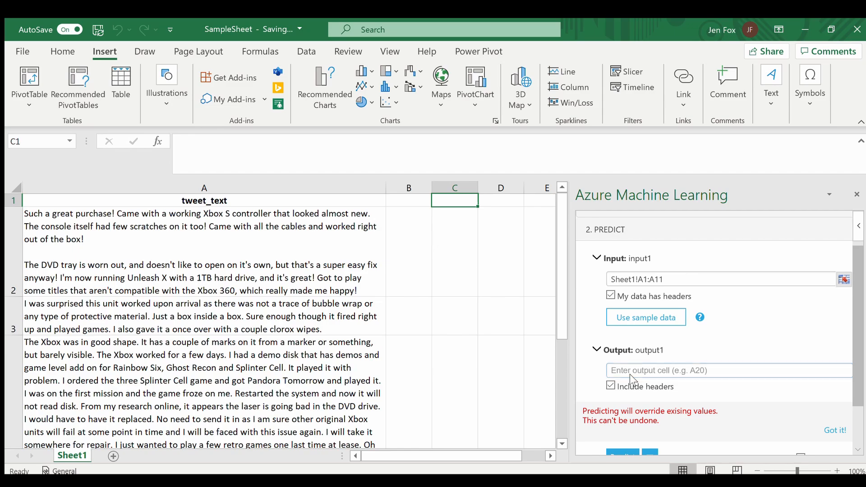
left_click(682, 281)
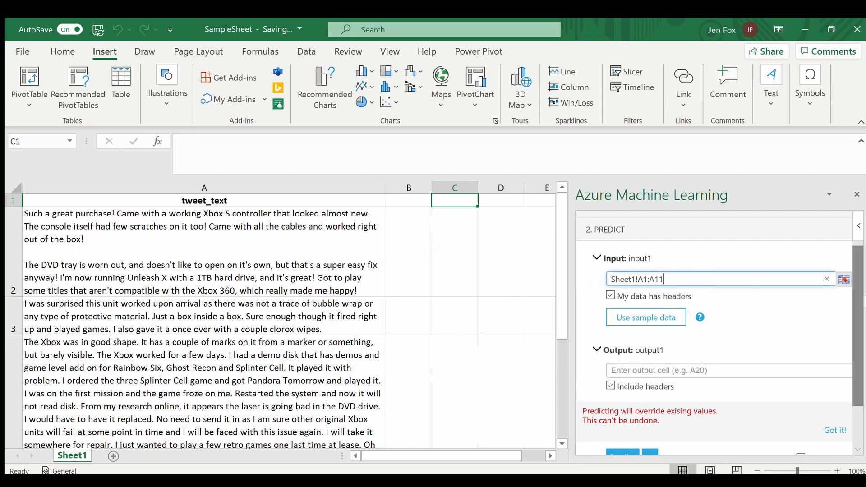
triple_click(667, 280)
left_click(655, 280)
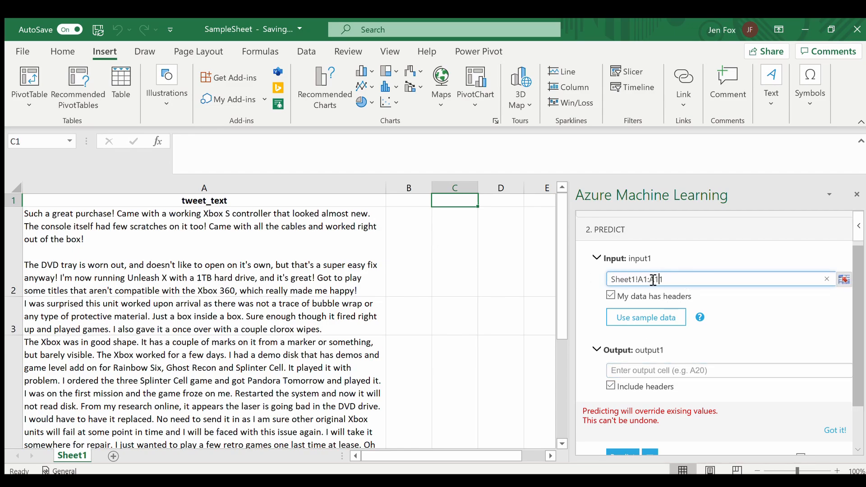
left_click_drag(648, 280, 571, 269)
key("ctrl+c")
left_click(633, 370)
key("ctrl+v")
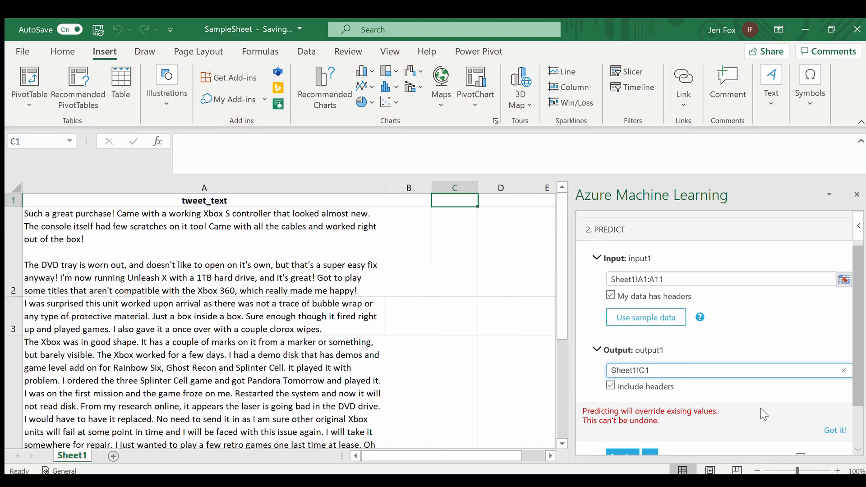
scroll(590, 395, "down", 1)
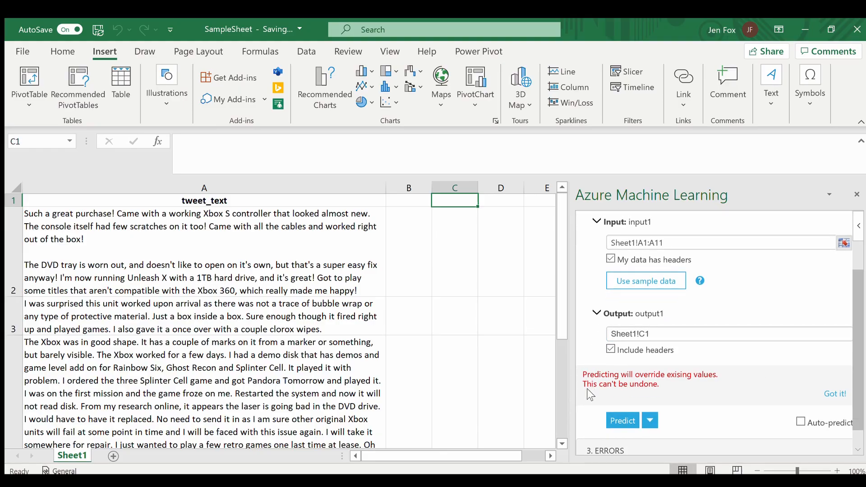
left_click(622, 421)
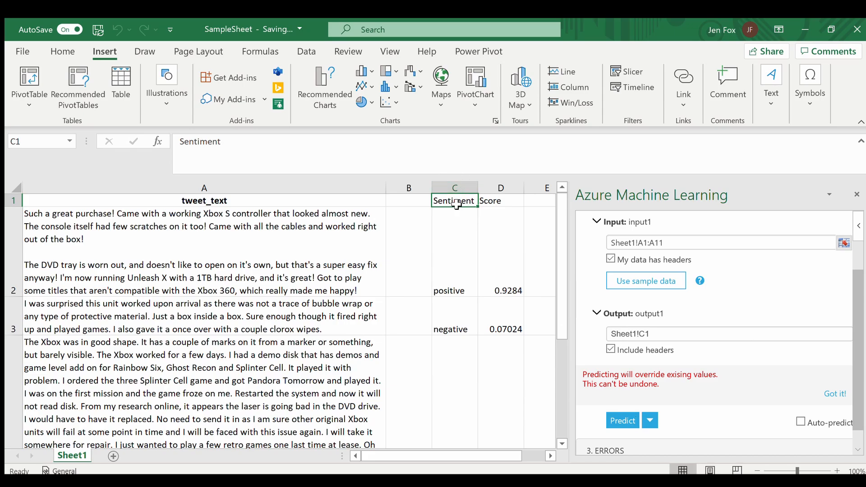
Examine the predicted Sentiment and Score values in columns C and D for the first reviews.
mouse_move(456, 204)
left_mouse_down()
mouse_move(455, 323)
mouse_move(457, 200)
left_mouse_up()
left_click(492, 202)
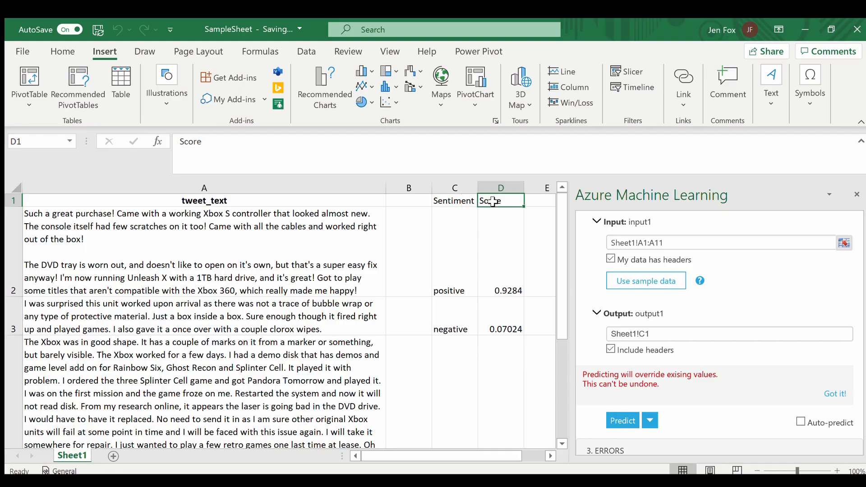
left_click(499, 283)
left_click_drag(451, 200, 491, 200)
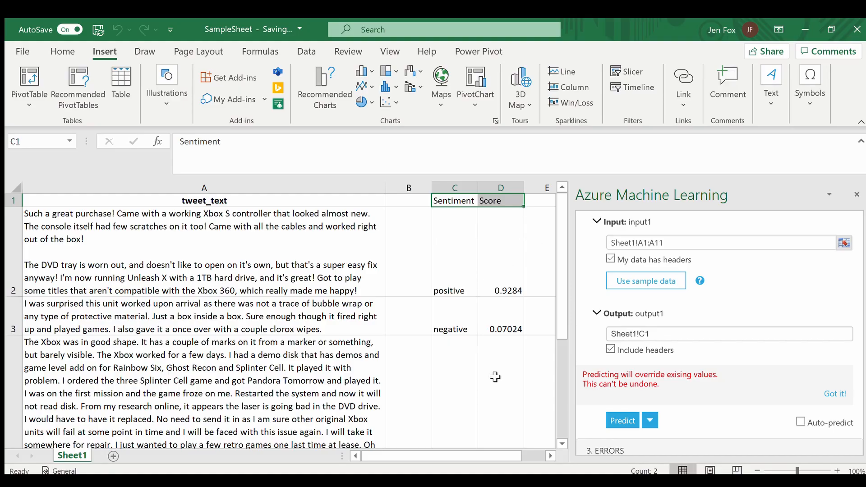
left_click(495, 261)
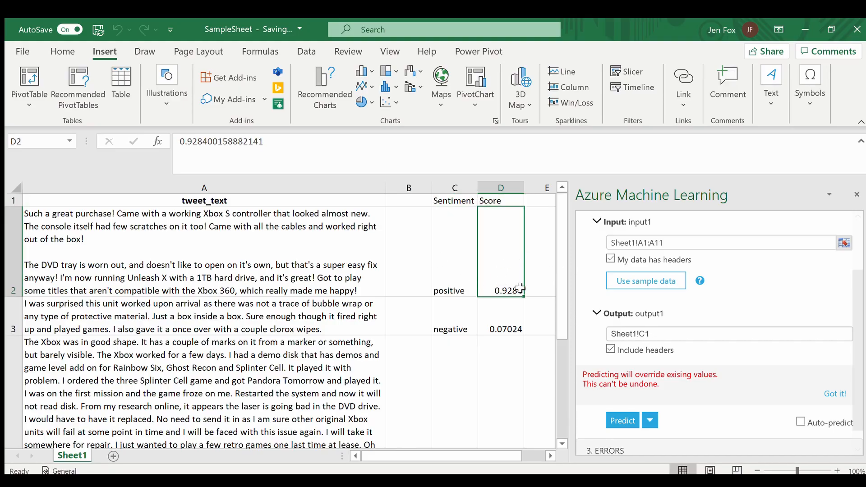
left_click(508, 317)
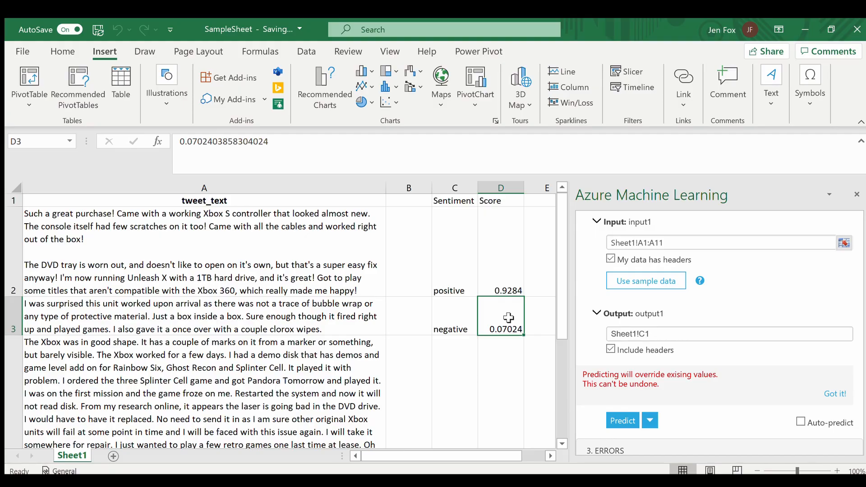
scroll(502, 293, "down", 2)
scroll(506, 274, "up", 2)
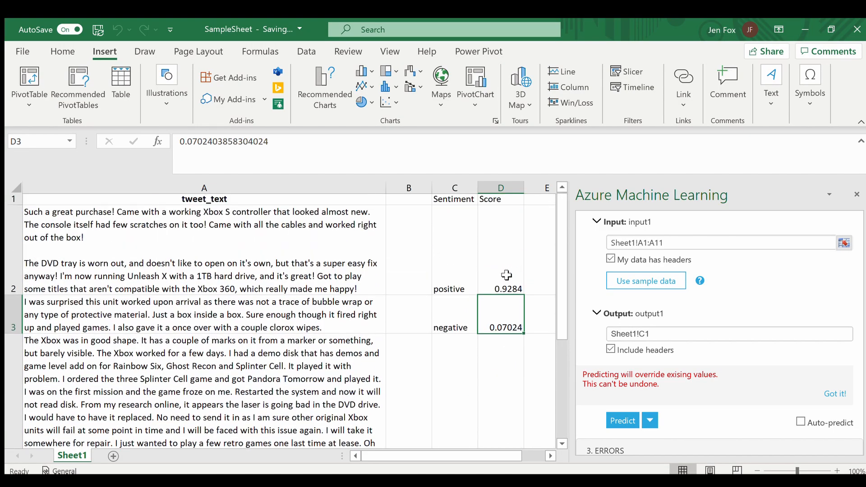
Close the Azure Machine Learning add-in and review the sentiment results for the rest of the reviews.
left_click(857, 197)
scroll(499, 311, "down", 3)
scroll(532, 303, "up", 3)
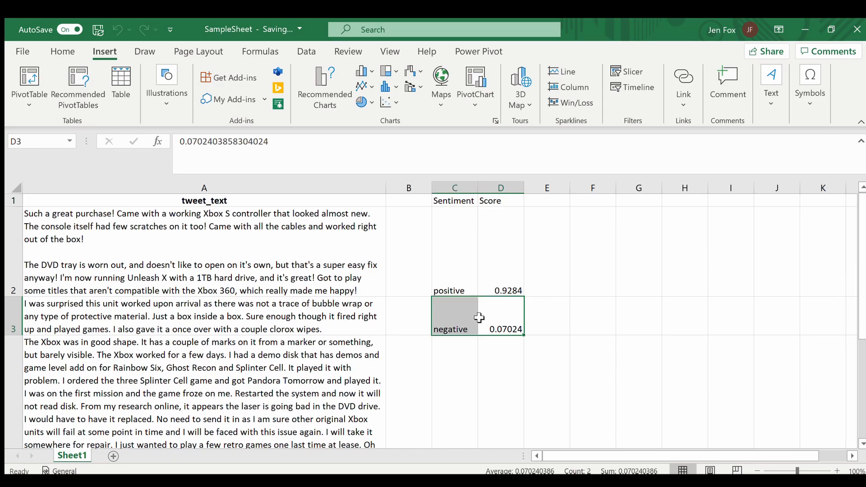
left_click(496, 324)
scroll(858, 245, "down", 1)
scroll(858, 245, "down", 3)
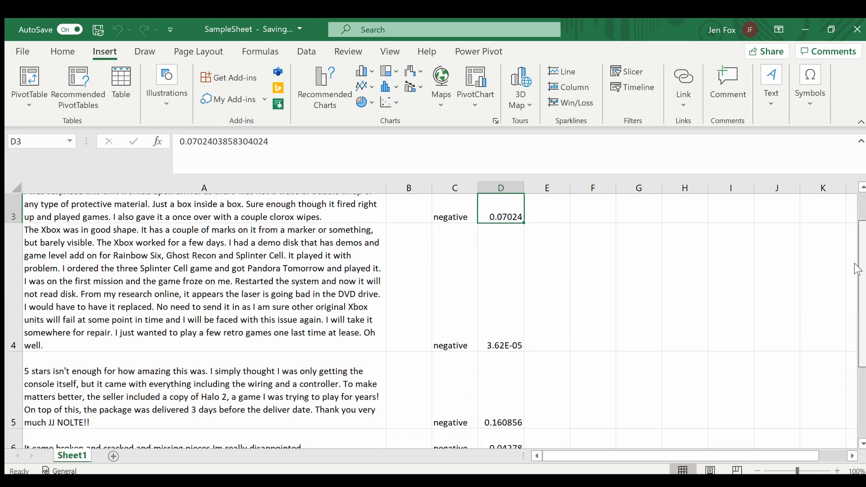
Compare the review texts in A3 and A4 with their predicted sentiments and scores.
left_click(500, 305)
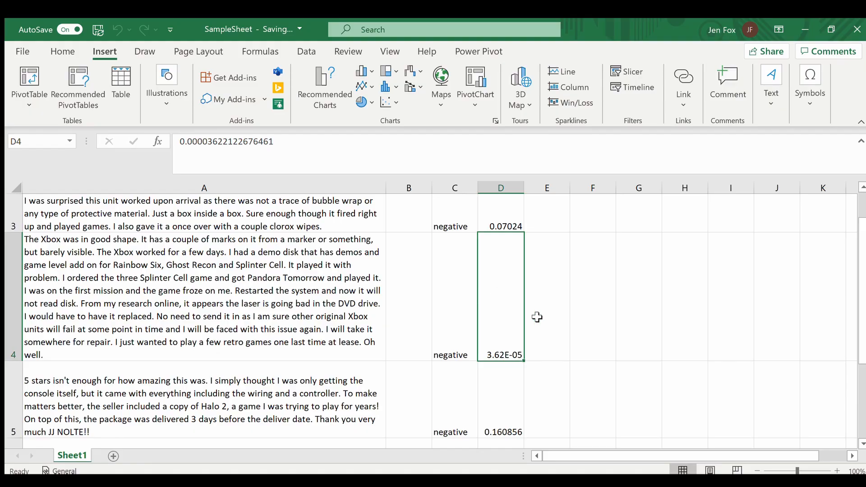
scroll(536, 317, "up", 3)
scroll(532, 361, "down", 4)
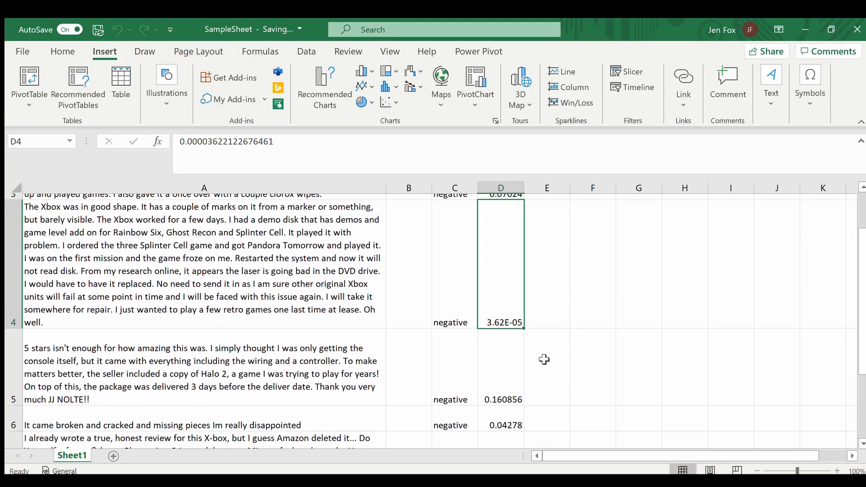
left_click(347, 251)
scroll(581, 332, "up", 2)
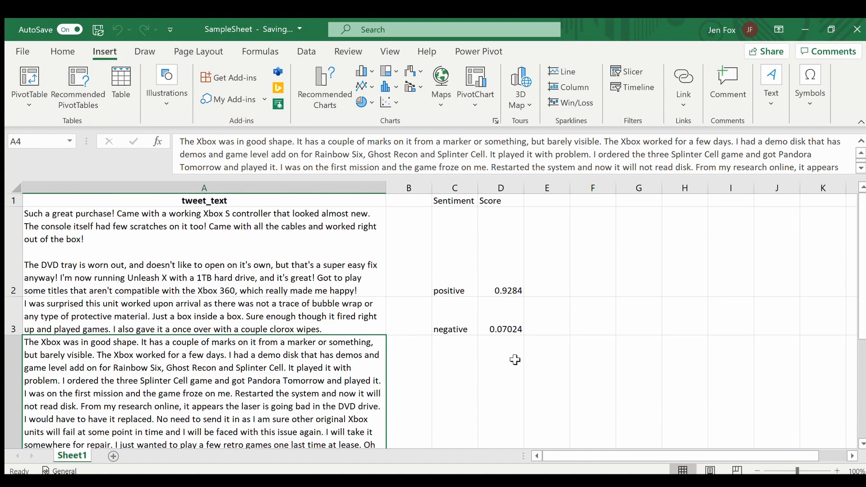
left_click(315, 303)
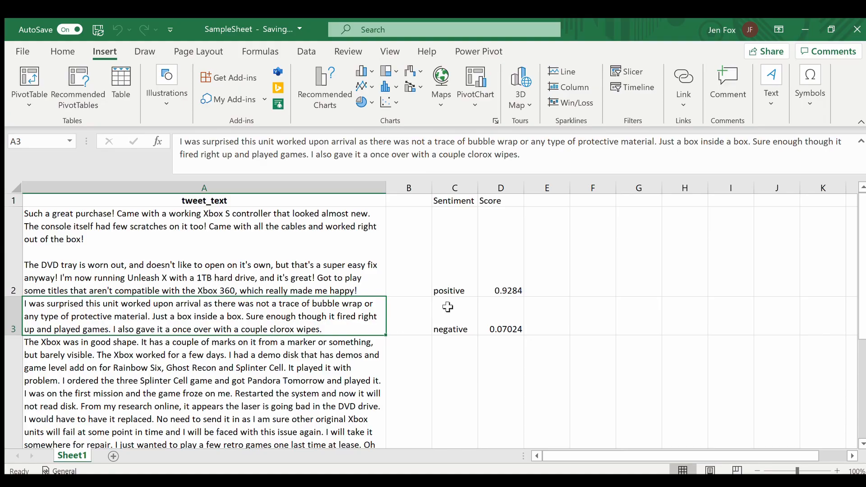
scroll(448, 307, "down", 1)
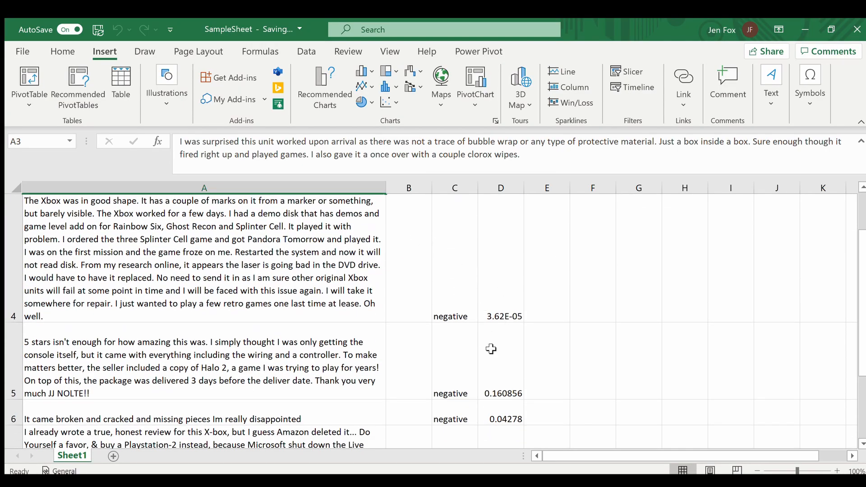
Examine the full decimal score stored in D4, leaving it unmodified, and look over the scores of the reviews below.
left_click(504, 282)
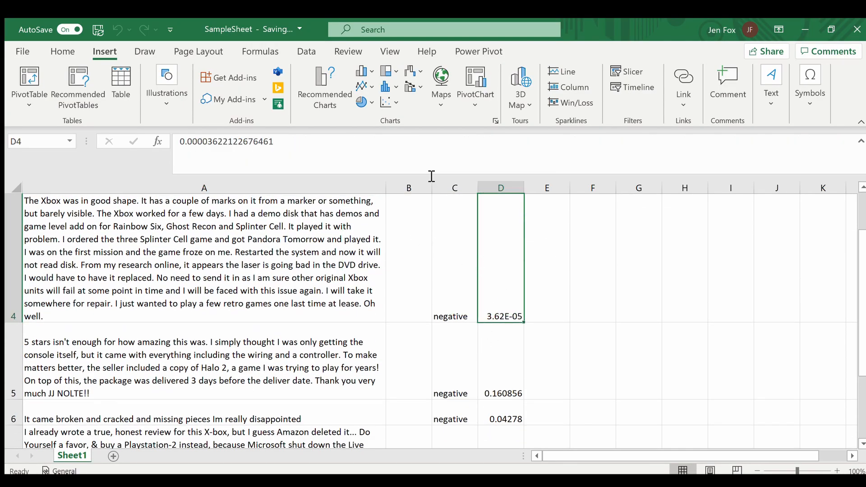
left_click_drag(335, 143, 187, 141)
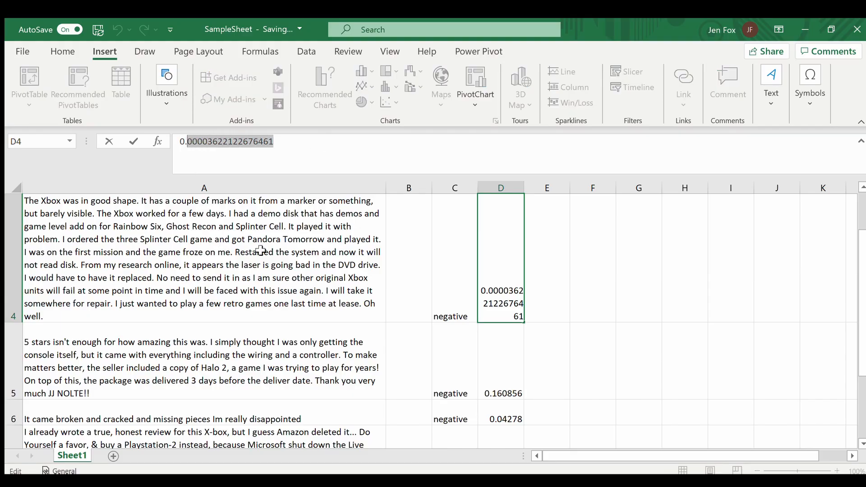
key("Return")
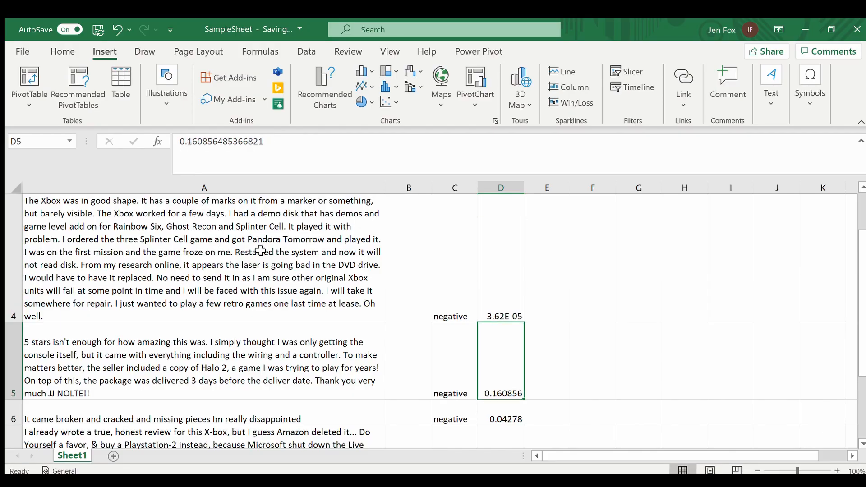
scroll(529, 379, "down", 2)
scroll(529, 379, "up", 3)
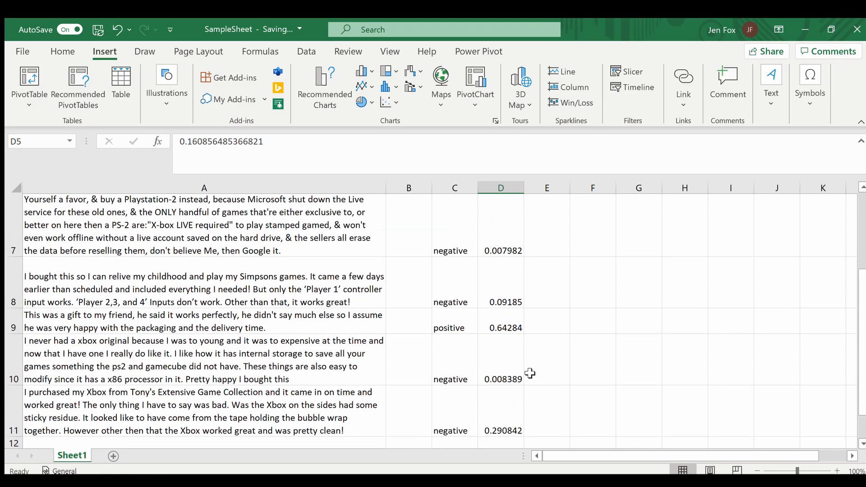
scroll(515, 315, "up", 1)
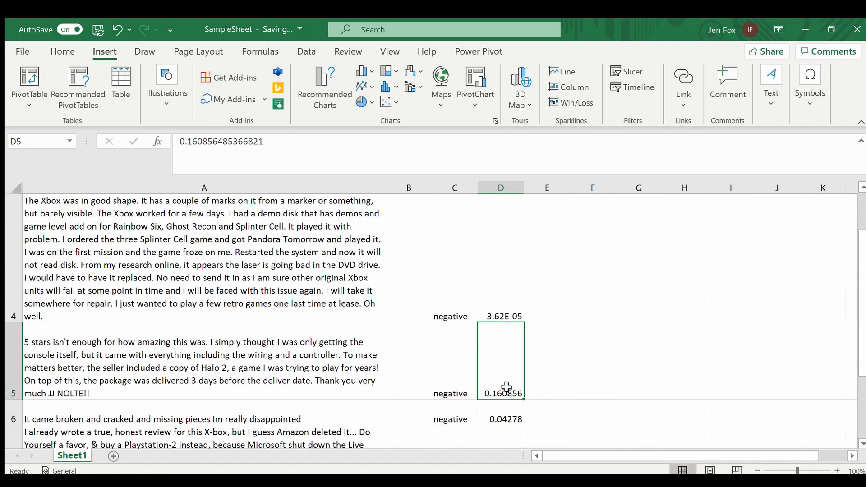
Examine the opening sentence and the longer console description of the review in A5 against its predicted sentiment in C5.
left_click(215, 337)
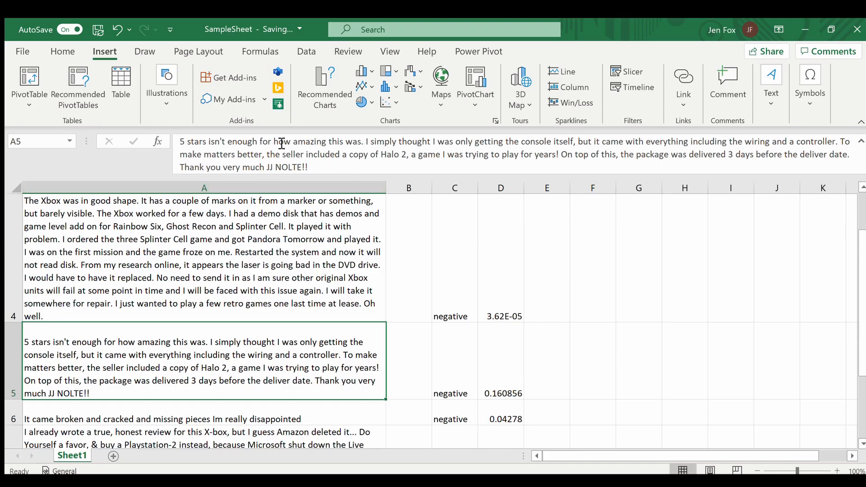
left_click_drag(181, 146, 171, 124)
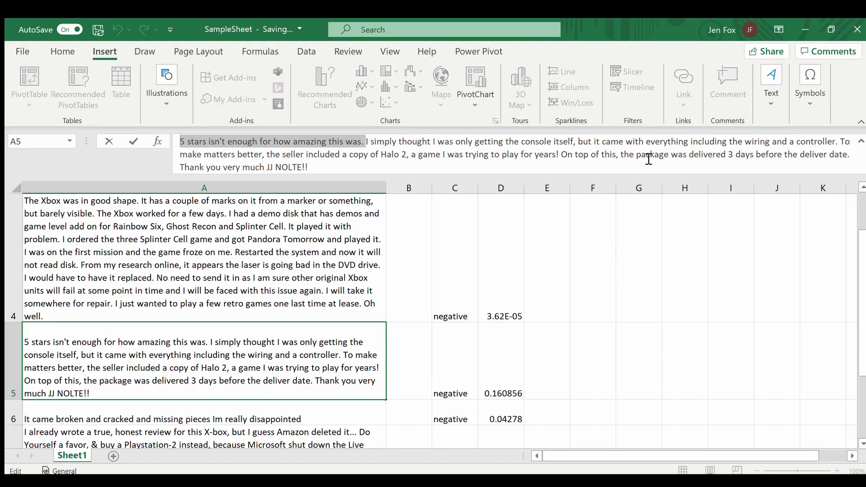
left_click(366, 142)
left_click_drag(373, 143, 413, 163)
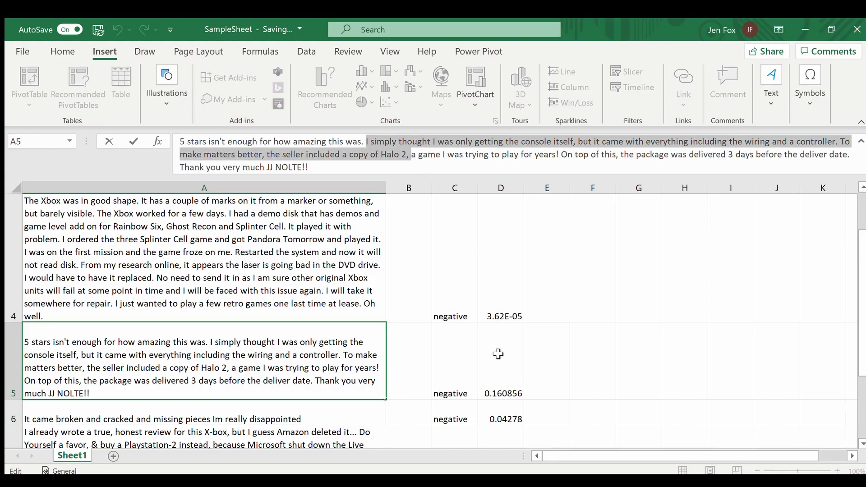
left_click(455, 389)
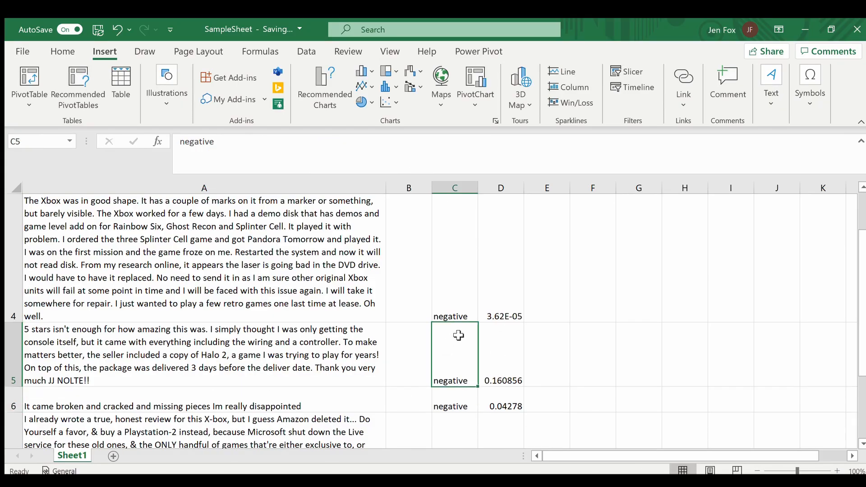
Read the reviews in A8 and A9 and check the sentiments of the remaining rows down to 11.
scroll(328, 285, "down", 1)
left_click(175, 277)
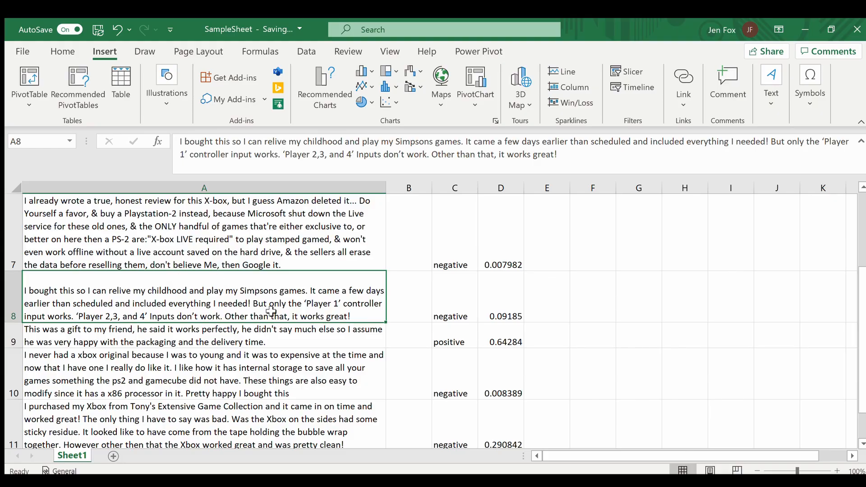
left_click(335, 338)
scroll(460, 339, "down", 1)
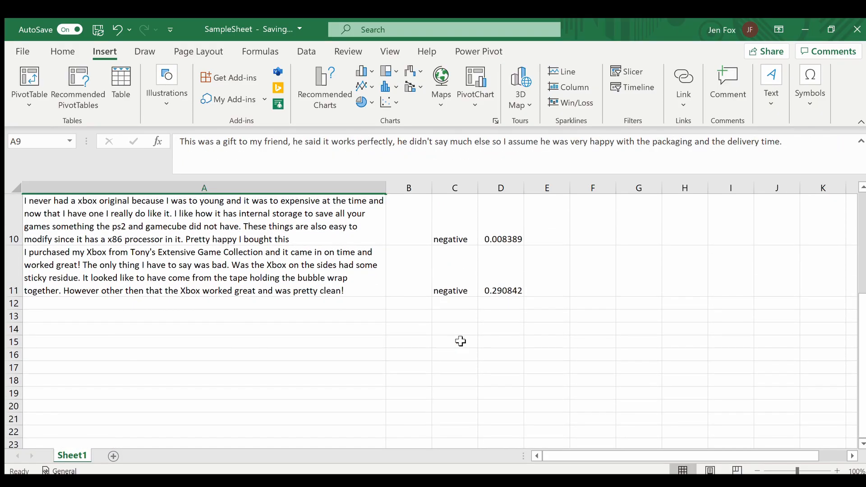
scroll(424, 321, "up", 2)
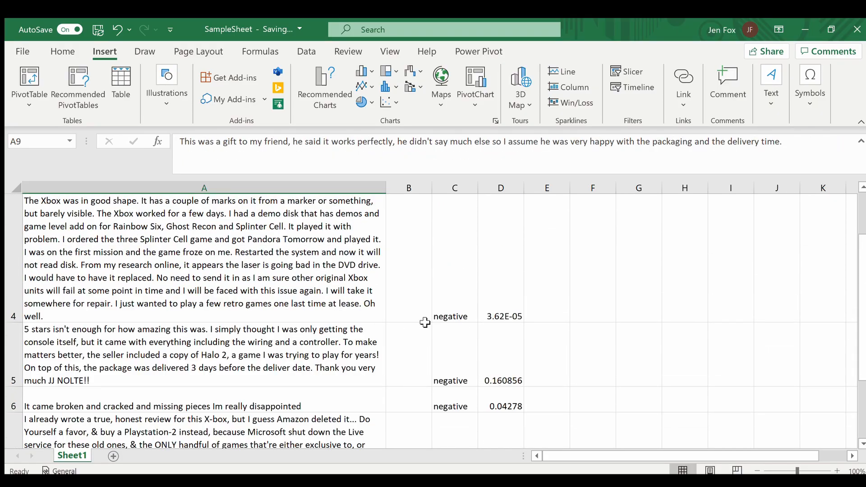
Shorten the review in A5 to "5 stars isn't enough for how amazing this was.".
left_click(295, 345)
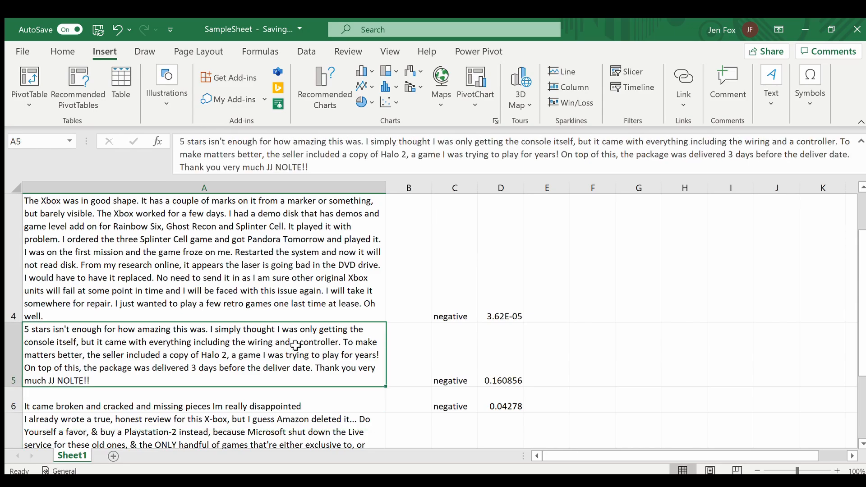
left_click_drag(369, 146, 407, 201)
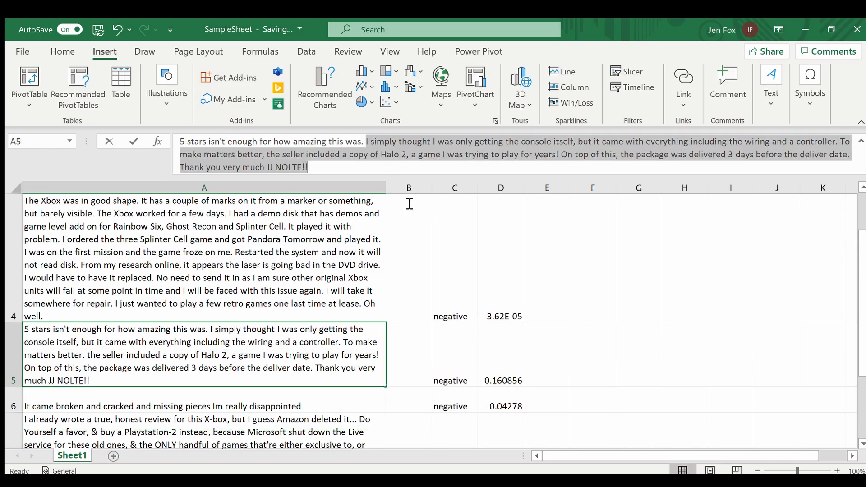
key("BackSpace")
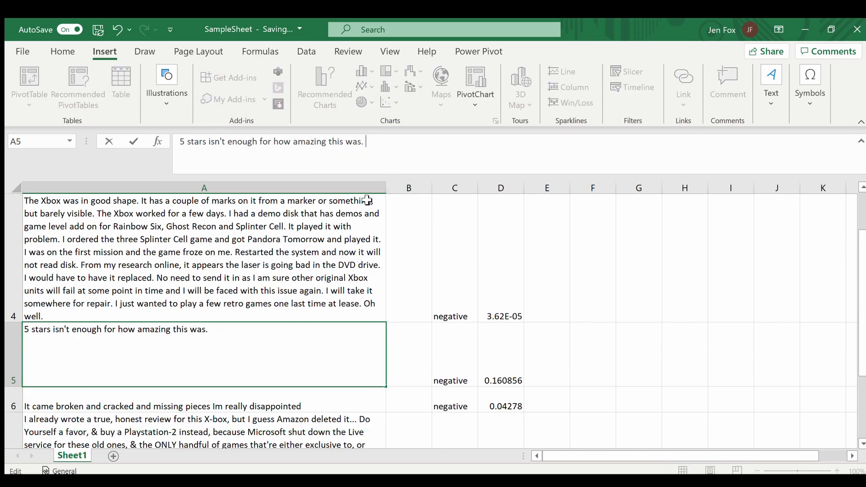
key("Return")
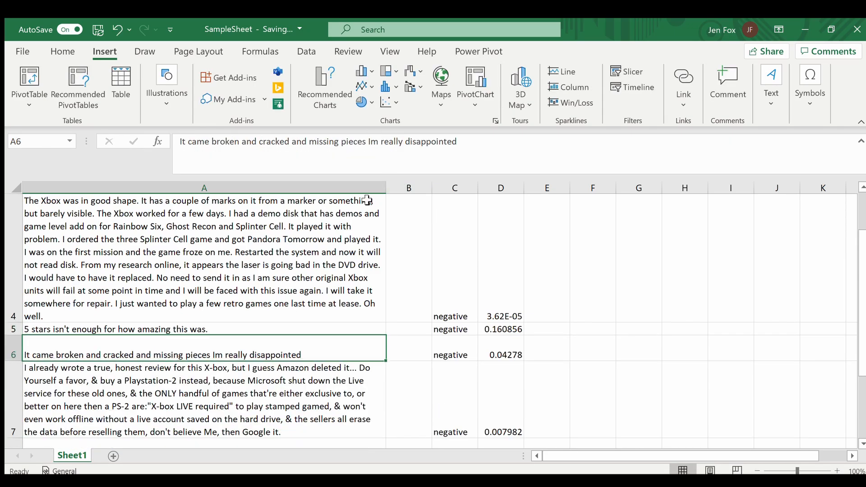
Reopen the Azure Machine Learning add-in and rerun the Text Sentiment Analysis prediction on Sheet1!A1:A11 with output at Sheet1!C1.
left_click(261, 92)
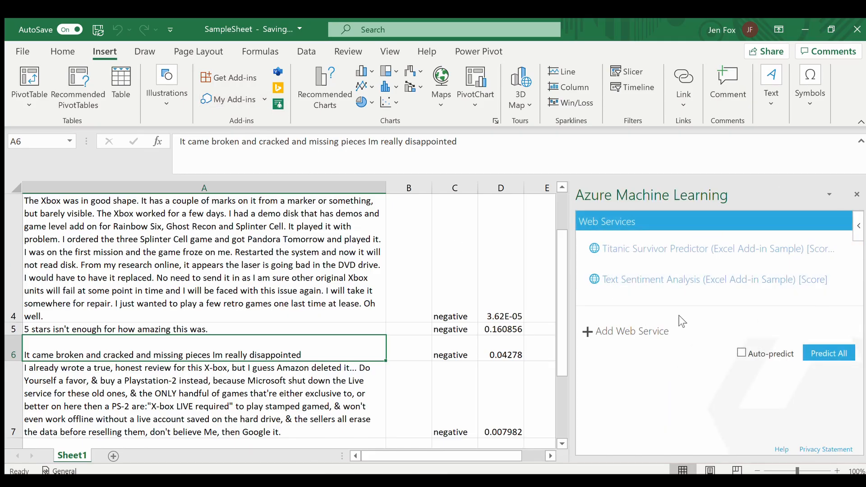
left_click(626, 278)
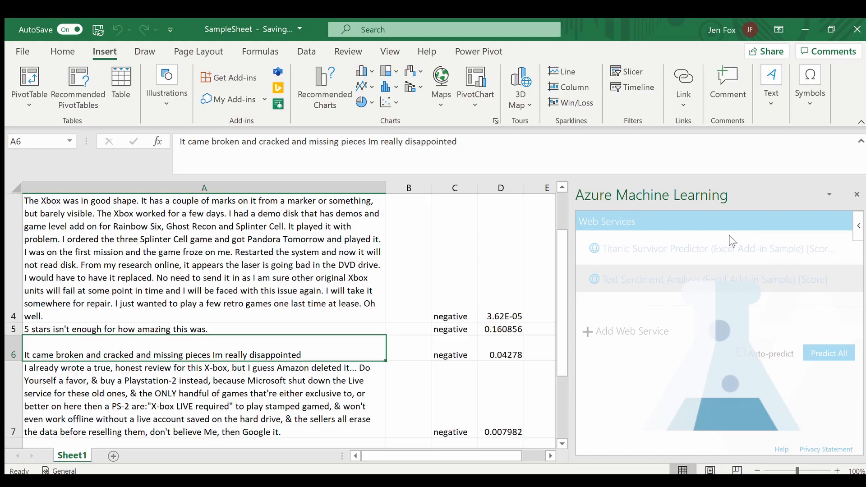
scroll(714, 408, "down", 2)
left_click(623, 420)
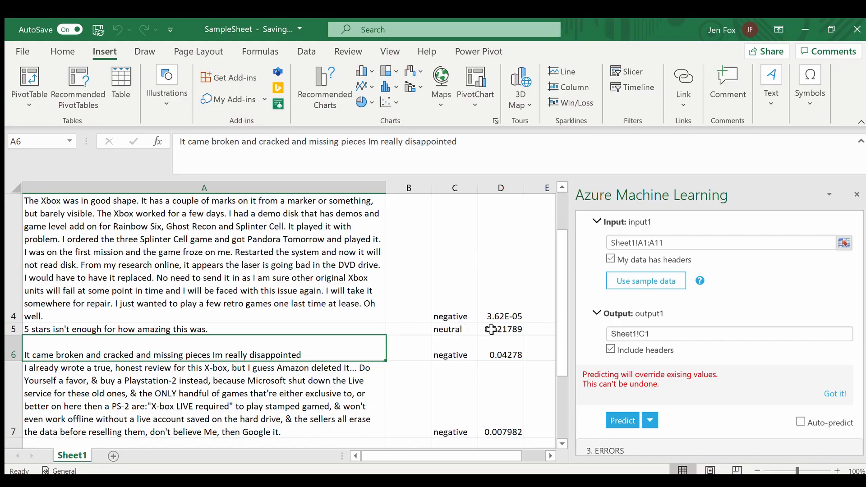
Examine the wording of the shortened review in A5 against its new sentiment, and check the predicted sentiment in C2.
left_click(66, 329)
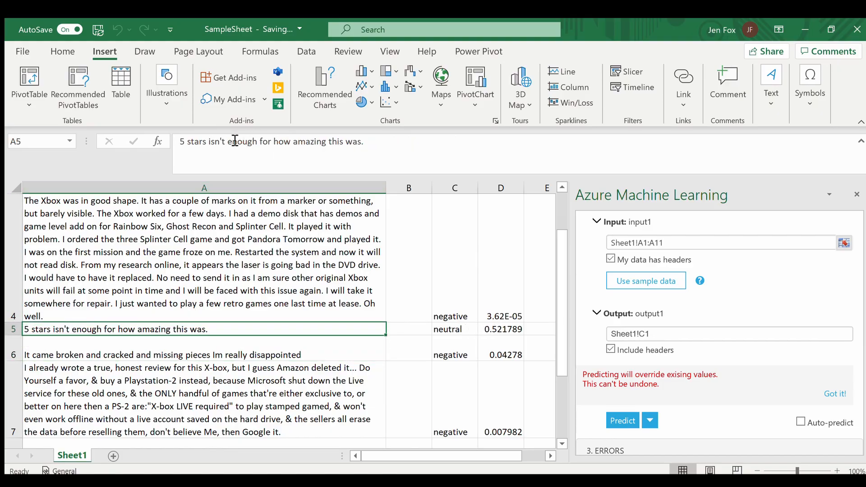
left_click_drag(208, 144, 305, 144)
left_click(370, 141)
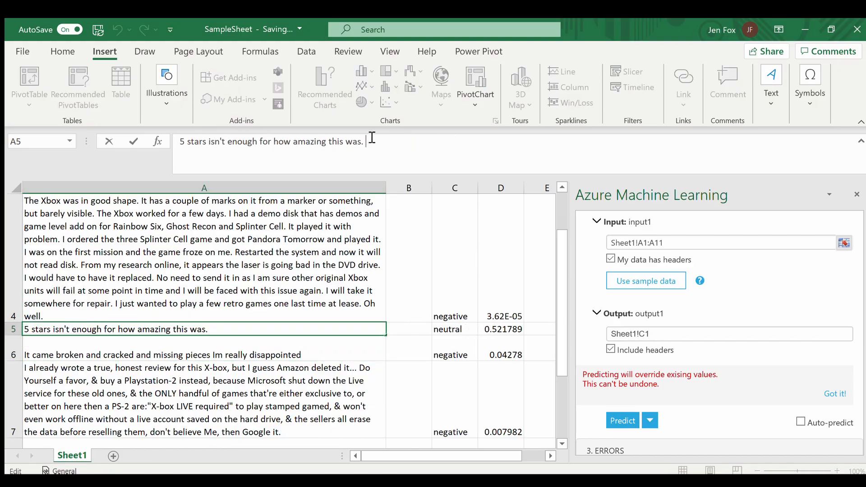
scroll(480, 359, "up", 3)
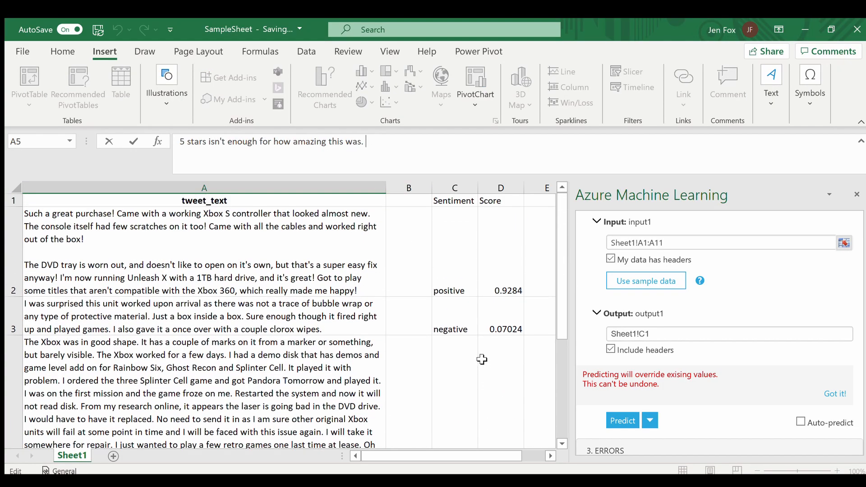
left_click(456, 268)
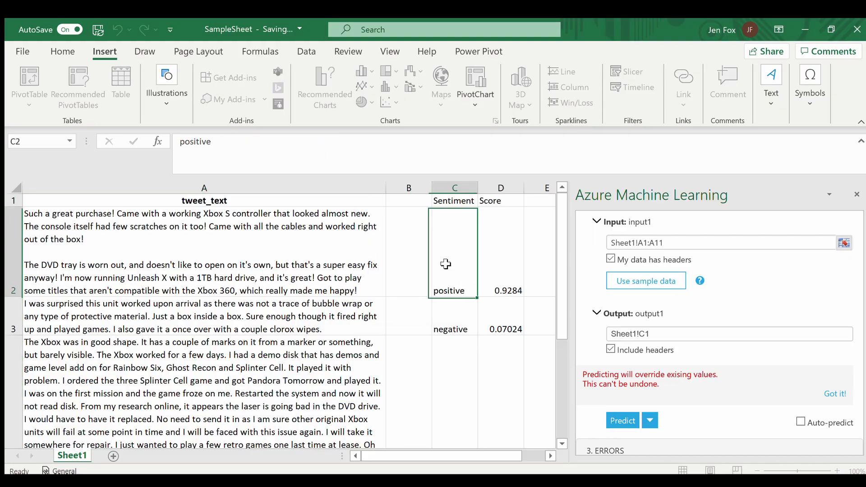
Add a trailing space to the tweet_text header in A1 and check the input and output settings of the prediction.
left_click(248, 201)
left_click(277, 162)
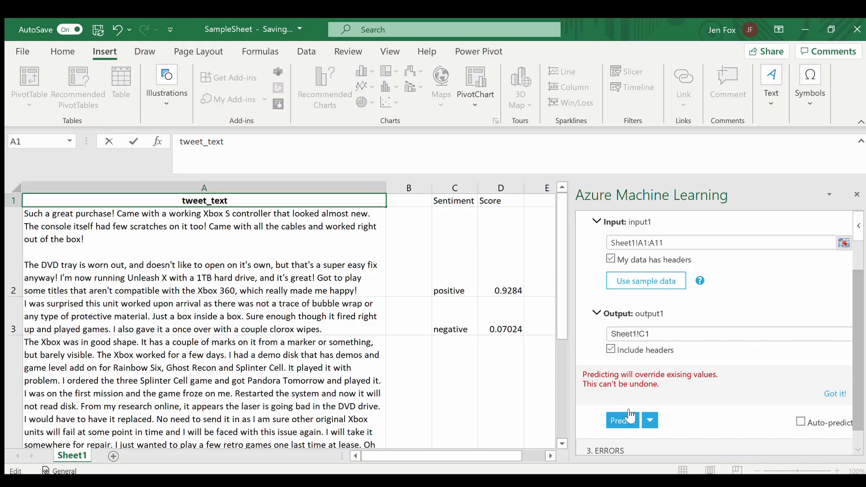
scroll(729, 295, "up", 2)
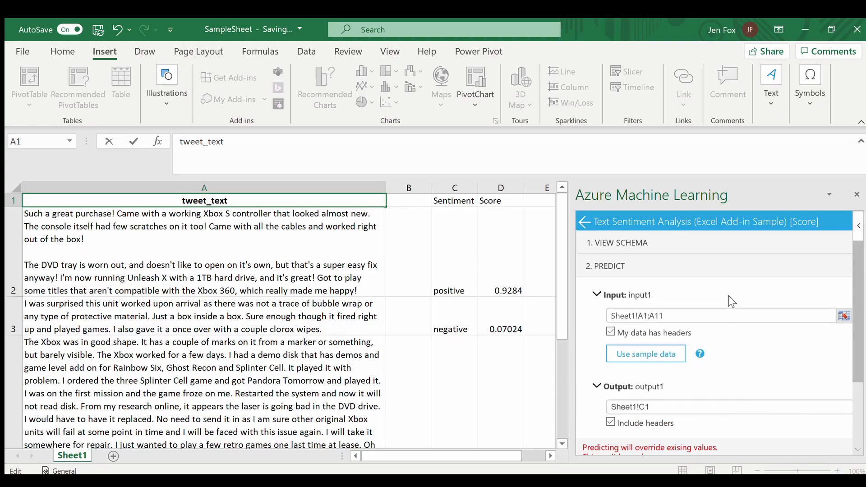
scroll(677, 236, "down", 2)
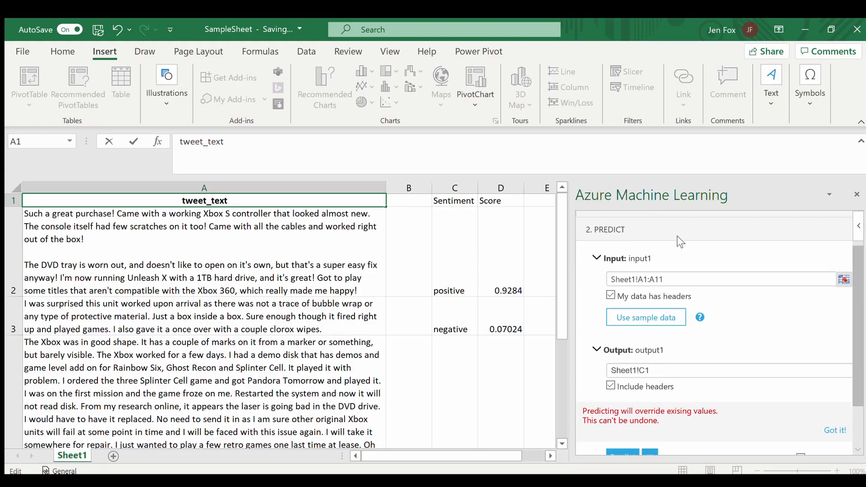
scroll(689, 271, "up", 2)
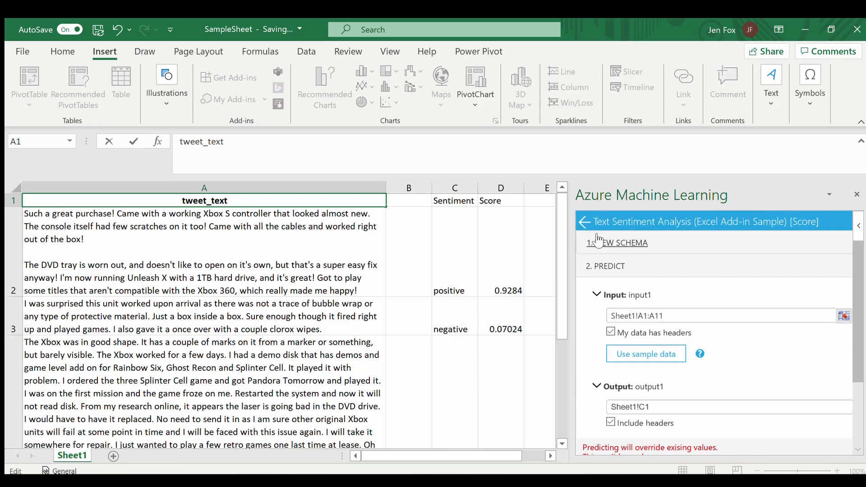
left_click(505, 232)
Rerun the sentiment prediction with the edited header and read the message the add-in returns.
scroll(523, 242, "down", 2)
scroll(737, 345, "down", 1)
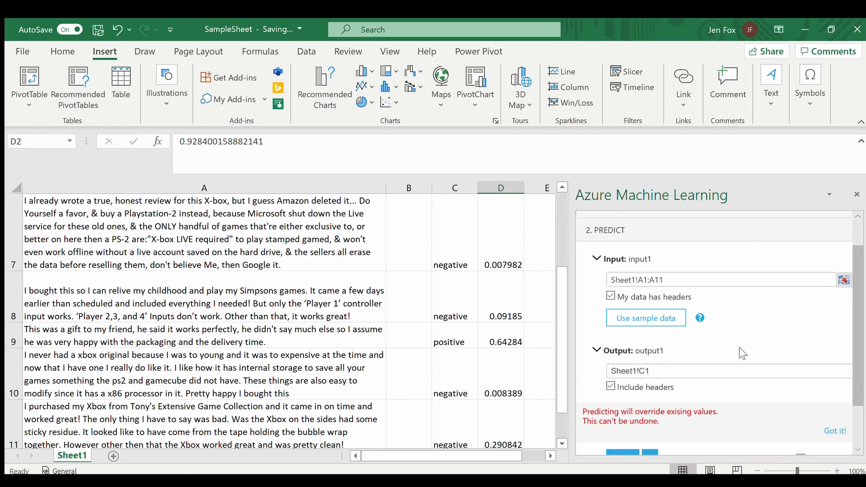
left_click(615, 456)
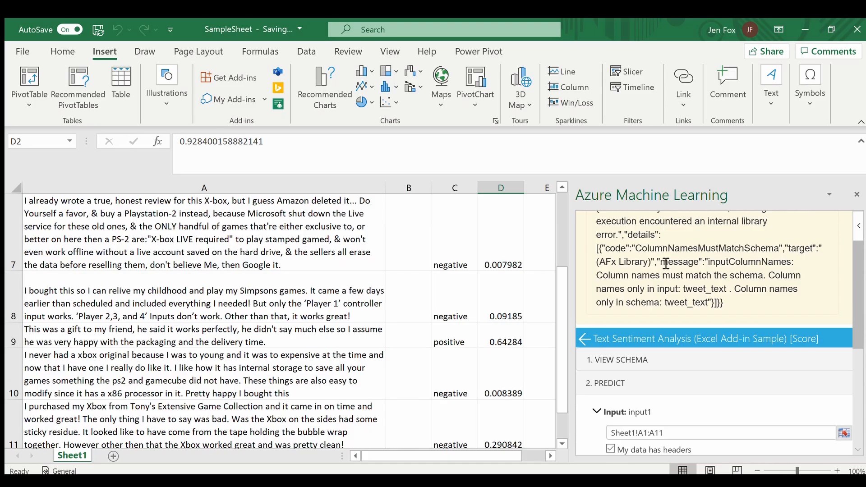
scroll(665, 263, "up", 1)
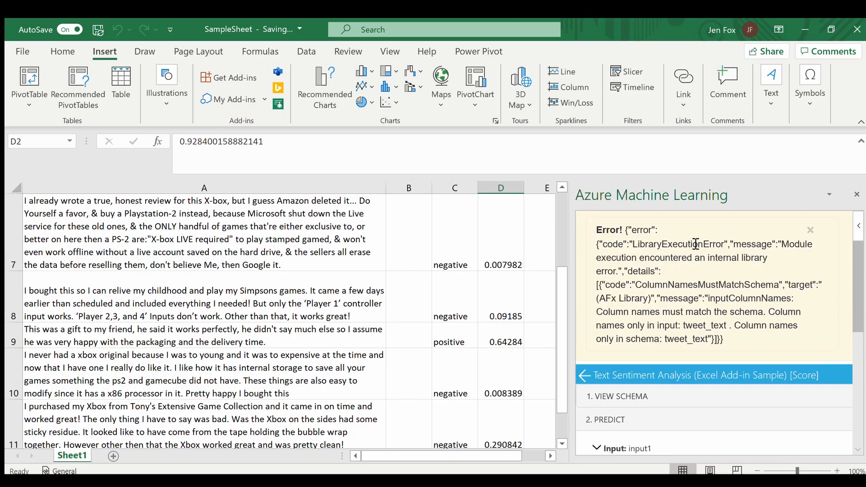
Examine the prediction error details, comparing the column name found in the input with the name the schema requires.
left_click_drag(695, 244, 776, 295)
left_click(734, 299)
triple_click(756, 316)
left_click(737, 332)
left_click_drag(740, 330, 745, 338)
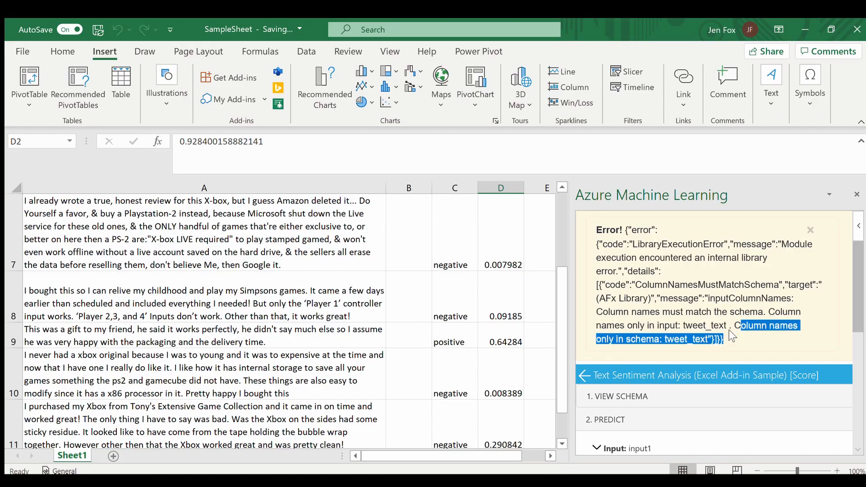
left_click(706, 339)
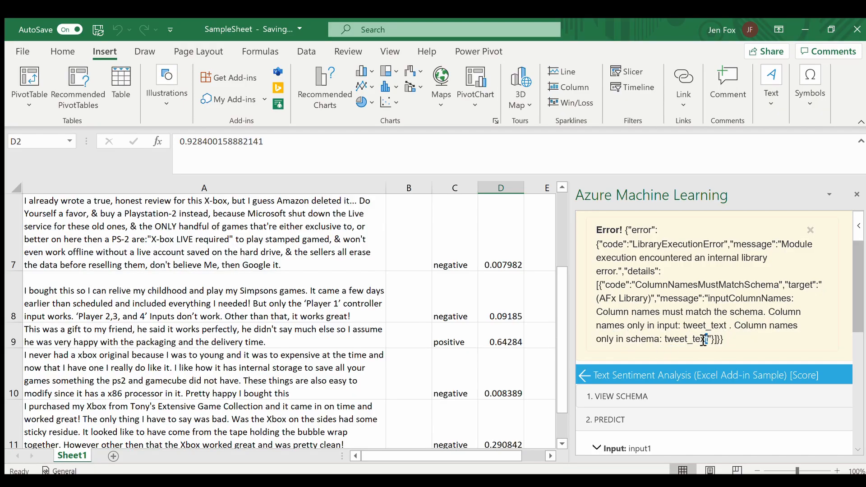
left_click_drag(703, 339, 671, 342)
left_click(704, 343)
scroll(379, 257, "up", 2)
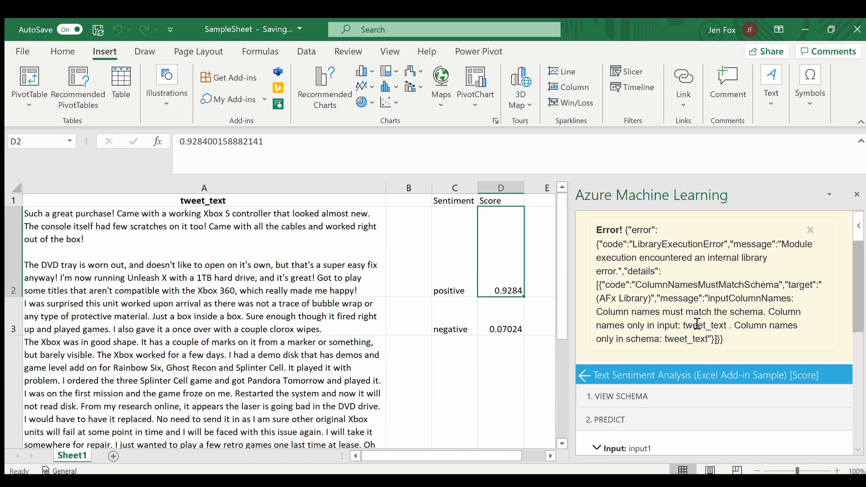
triple_click(666, 328)
left_click(670, 342)
left_click_drag(666, 341, 706, 346)
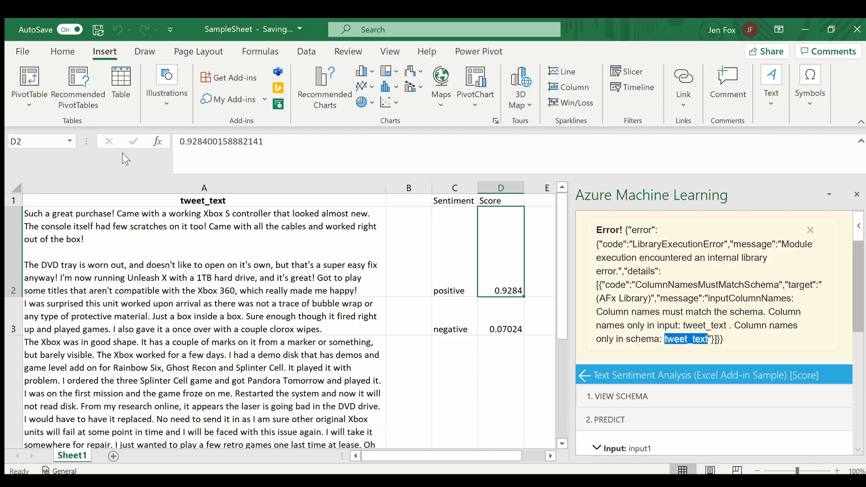
Remove the trailing space from the header in A1 so that it reads exactly tweet_text.
left_click(205, 201)
left_click(282, 154)
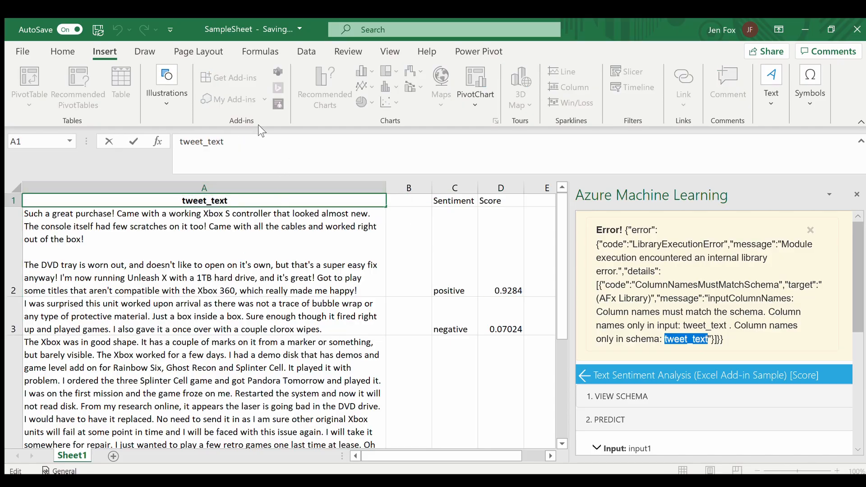
key("Return")
Rerun the sentiment prediction on Sheet1!A1:A11 with output at Sheet1!C1, and check the Sentiment and Score output columns.
scroll(740, 319, "down", 4)
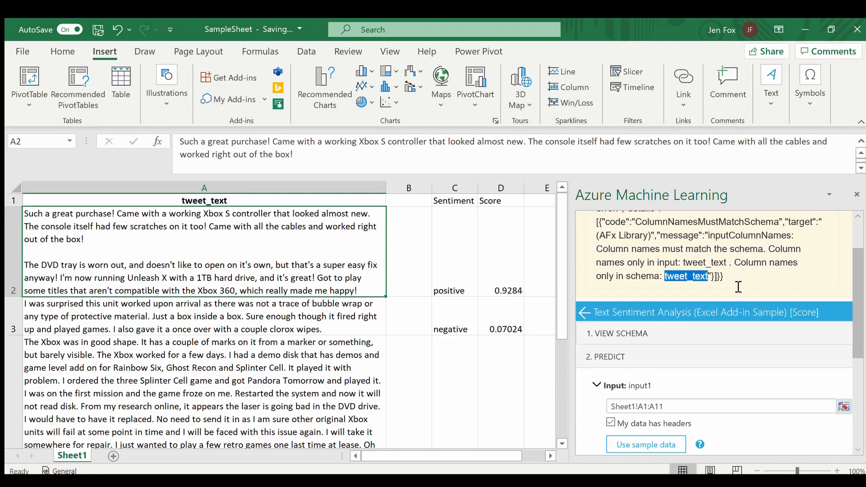
scroll(741, 319, "down", 3)
left_click(622, 400)
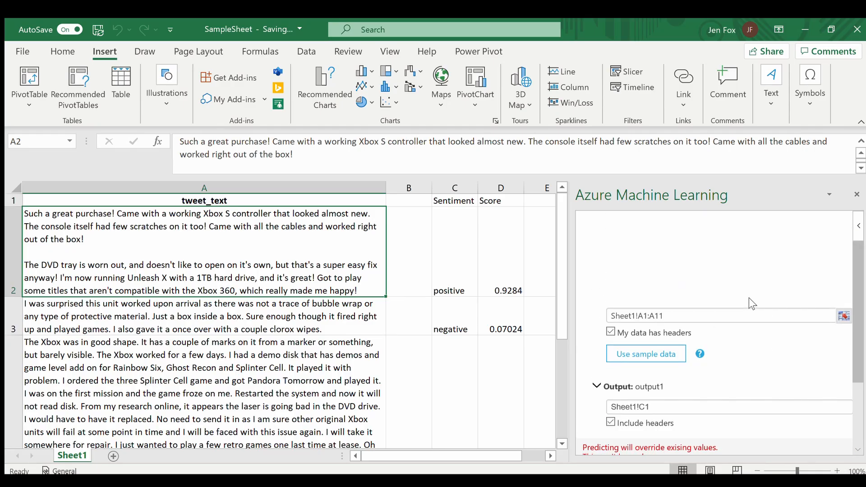
left_click(453, 266)
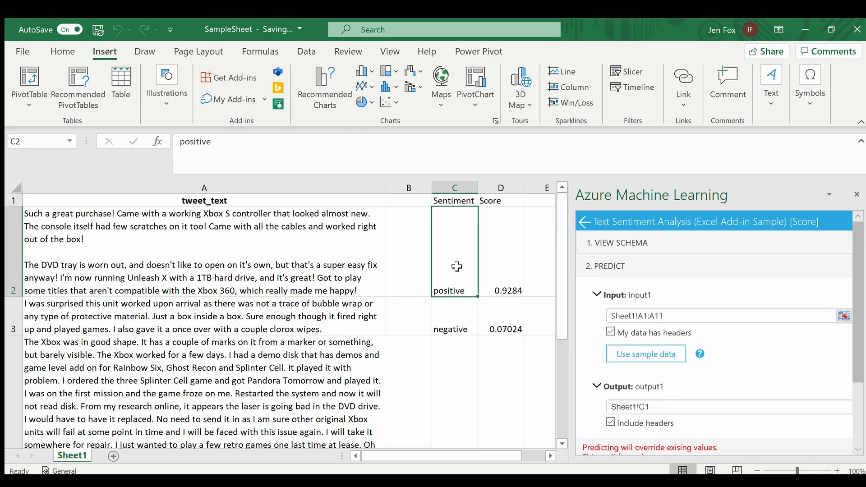
left_click_drag(445, 201, 492, 197)
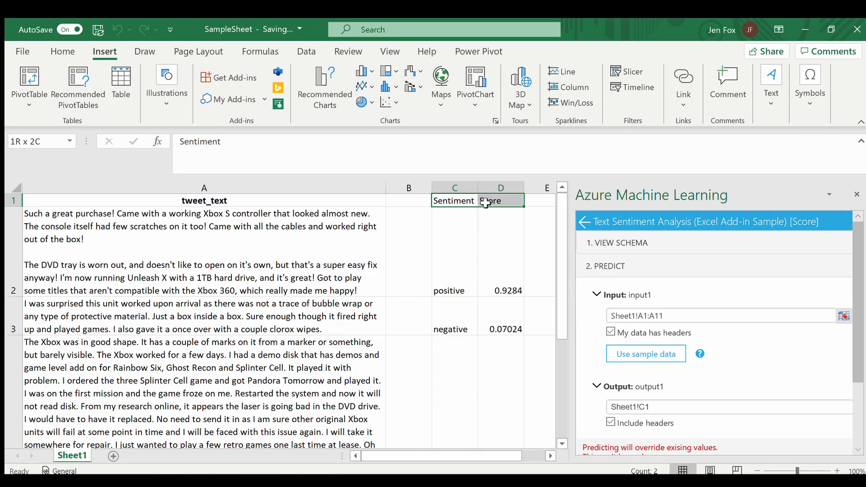